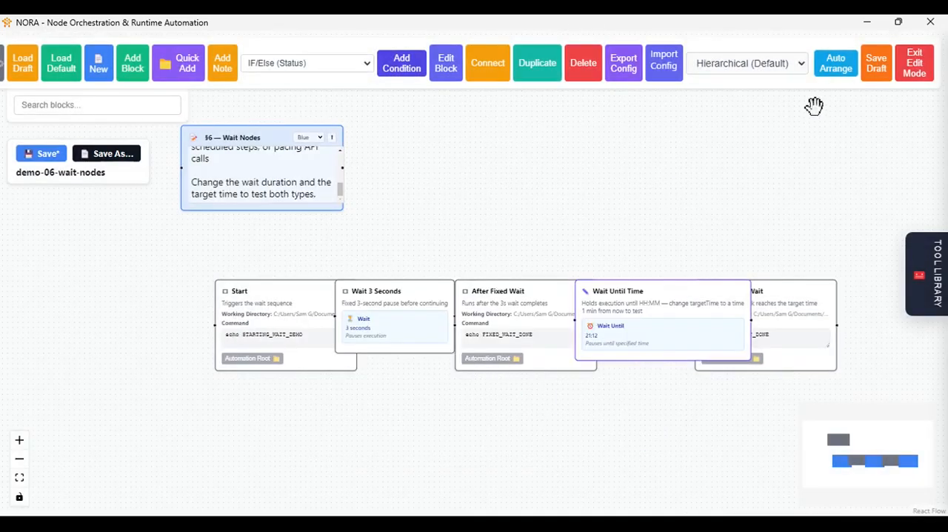
- Leave edit mode, separate the Start block from the Wait 3 Seconds block, and run the workflow from Start
{"action": "left_click", "coordinate": [913, 63]}
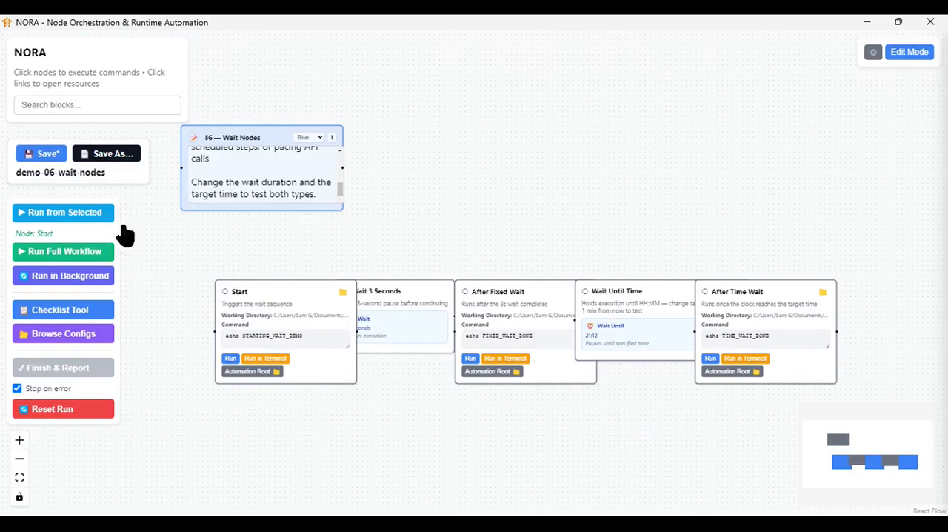
{"action": "left_click_drag", "start_coordinate": [285, 296], "coordinate": [241, 299]}
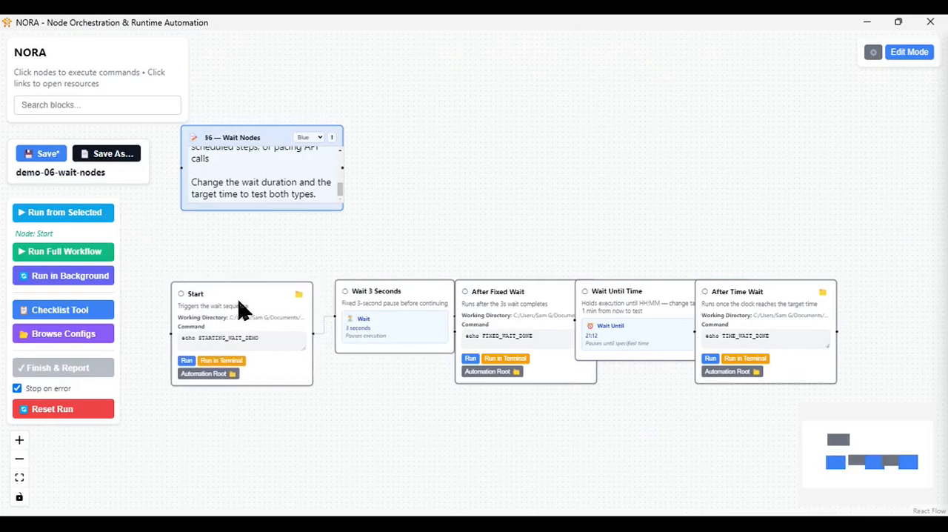
{"action": "left_click", "coordinate": [68, 213]}
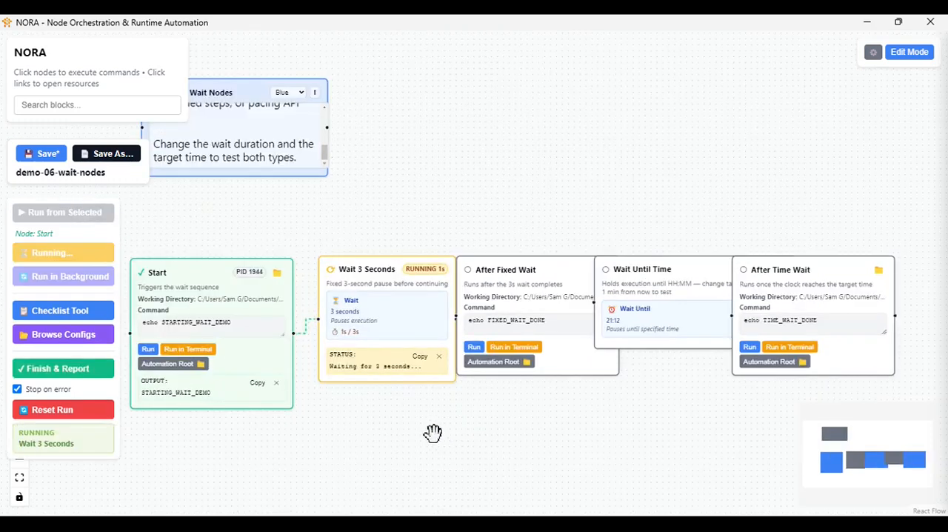
- Space out the Wait Until Time and After Time Wait blocks so the chain no longer overlaps there
{"action": "left_click_drag", "start_coordinate": [523, 442], "coordinate": [392, 432]}
{"action": "left_click_drag", "start_coordinate": [592, 265], "coordinate": [675, 267]}
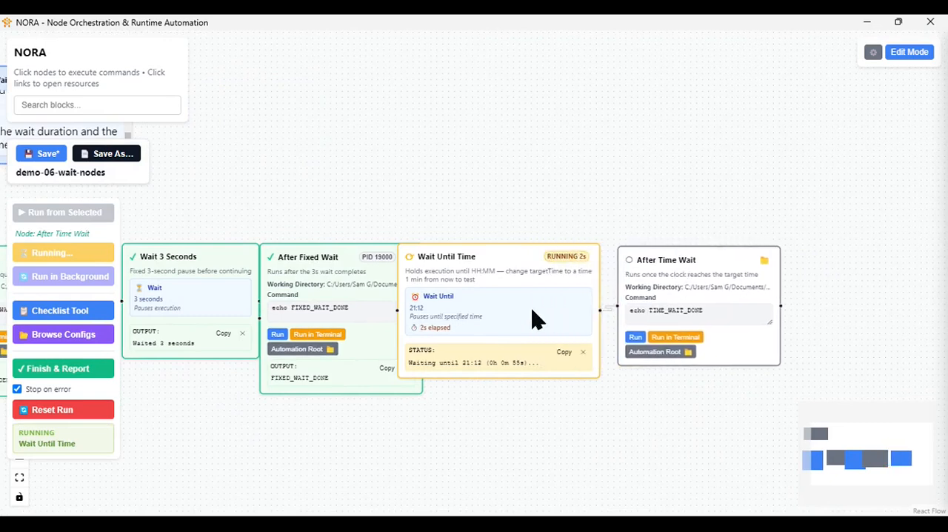
{"action": "scroll", "coordinate": [522, 393], "scroll_direction": "up", "scroll_amount": 3}
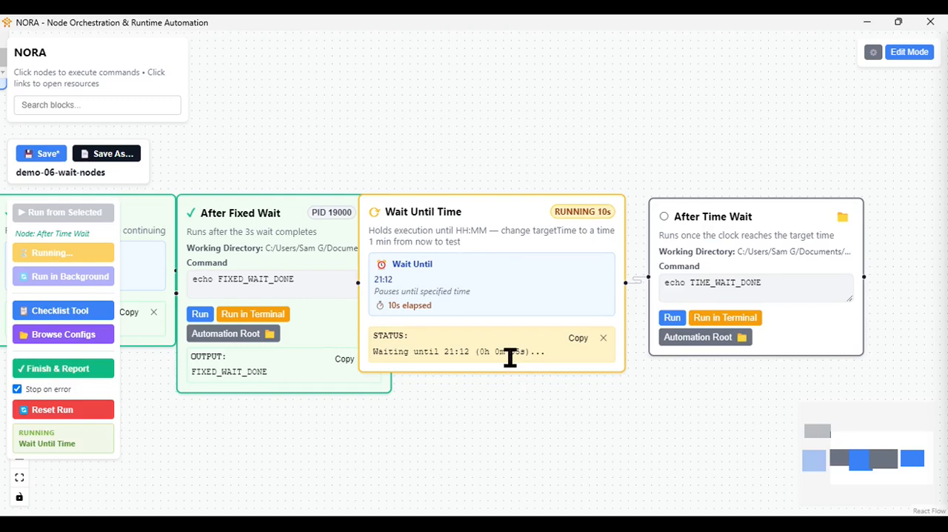
{"action": "scroll", "coordinate": [528, 398], "scroll_direction": "down", "scroll_amount": 1}
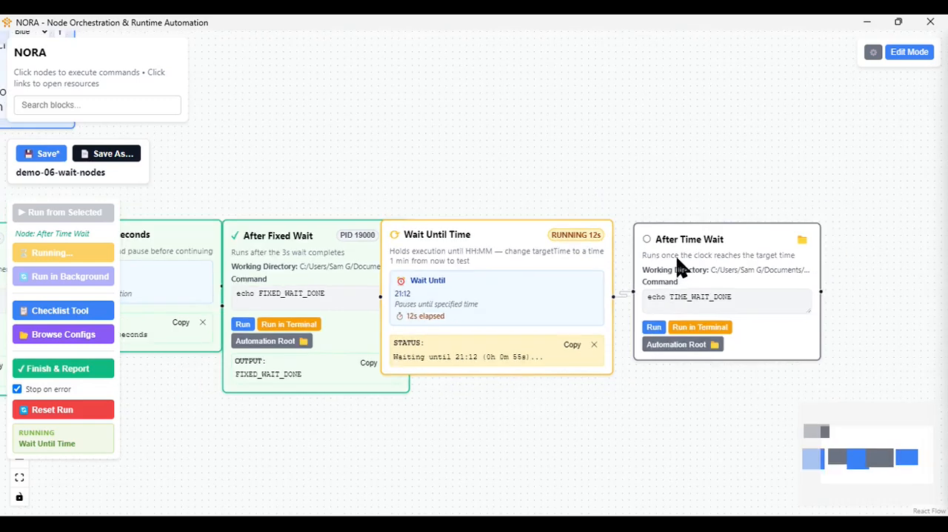
{"action": "left_click_drag", "start_coordinate": [677, 259], "coordinate": [743, 264]}
{"action": "left_click_drag", "start_coordinate": [412, 232], "coordinate": [465, 253]}
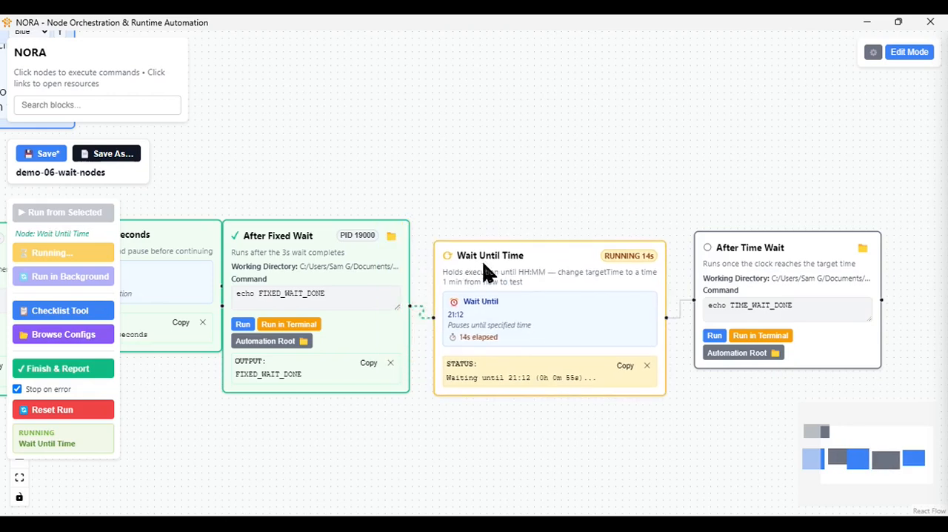
- Follow the wait workflow until it finishes and examine the status and output of each block
{"action": "scroll", "coordinate": [437, 399], "scroll_direction": "down", "scroll_amount": 1}
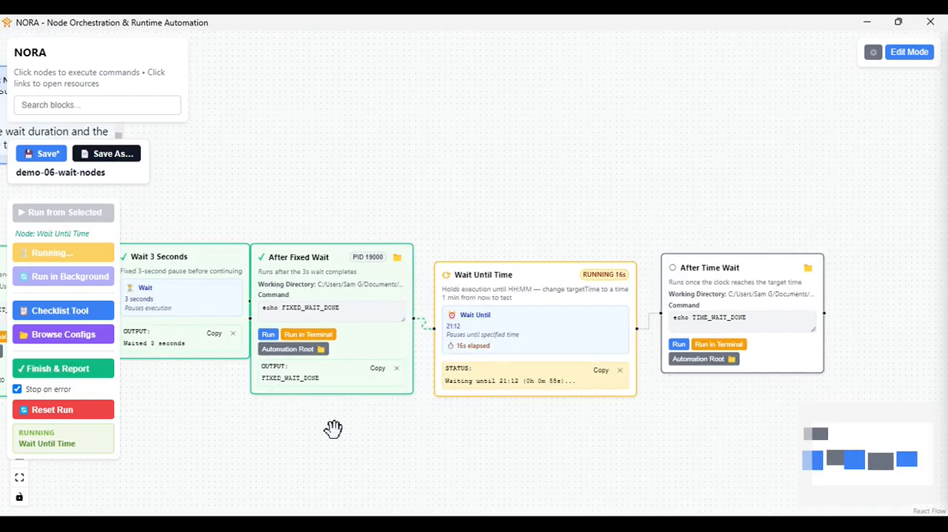
{"action": "left_click_drag", "start_coordinate": [334, 428], "coordinate": [384, 425]}
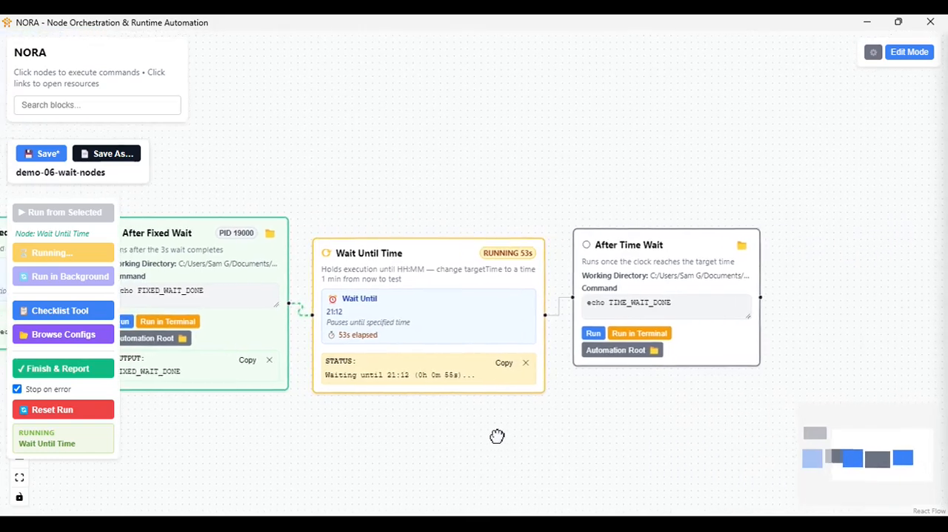
{"action": "left_click_drag", "start_coordinate": [496, 436], "coordinate": [492, 425]}
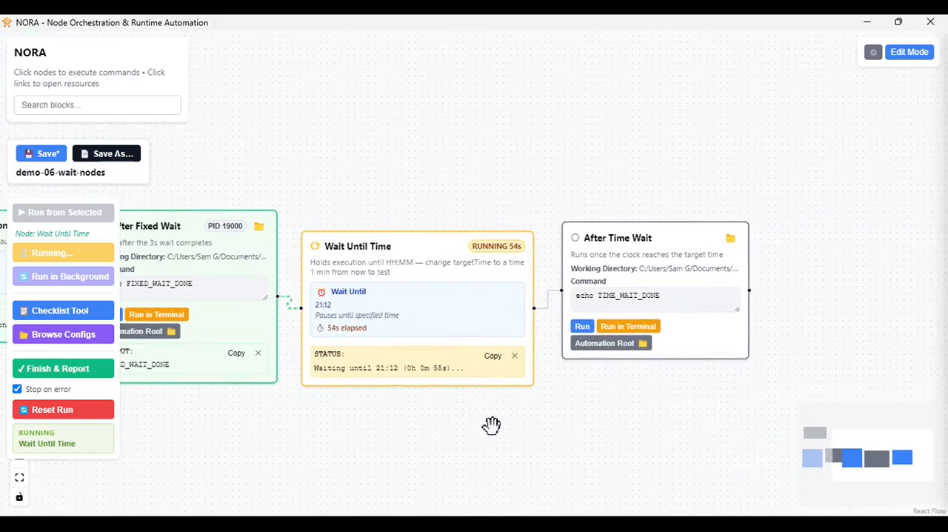
{"action": "scroll", "coordinate": [483, 423], "scroll_direction": "down", "scroll_amount": 3}
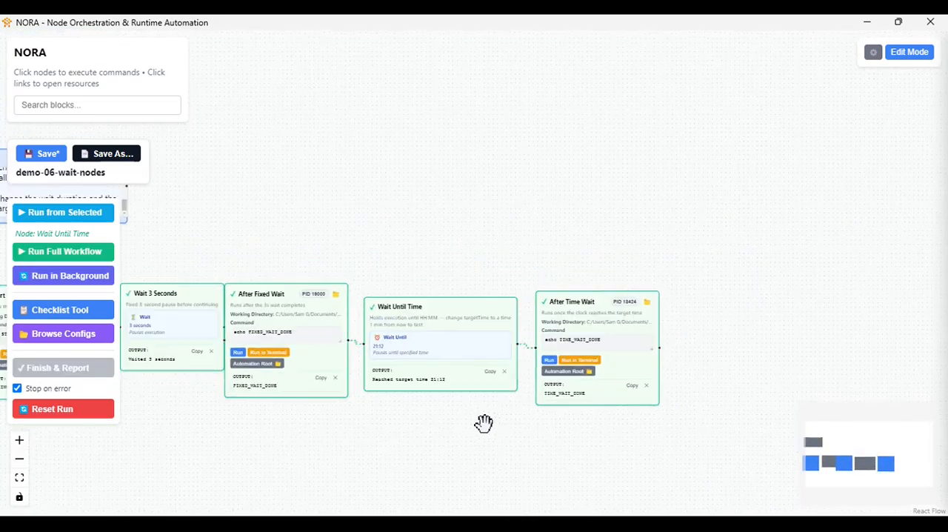
{"action": "left_click_drag", "start_coordinate": [355, 444], "coordinate": [472, 330]}
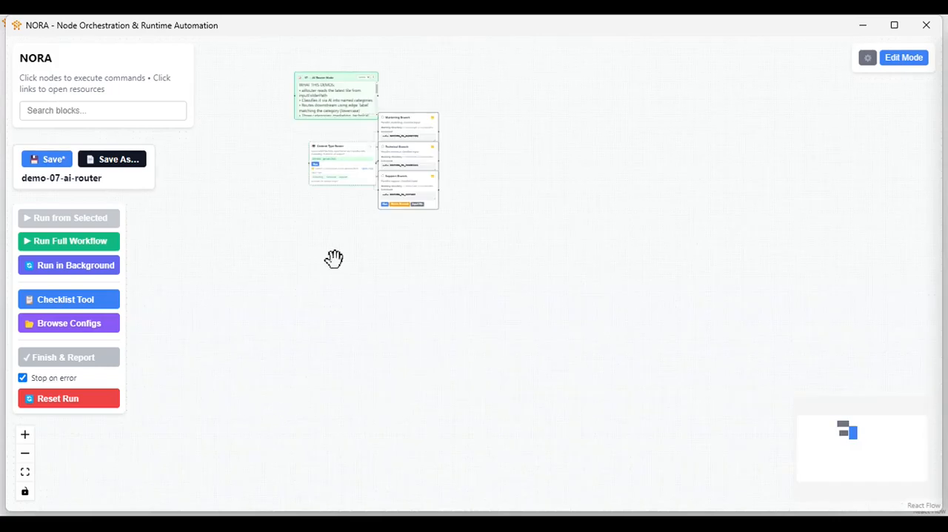
{"action": "left_click_drag", "start_coordinate": [334, 257], "coordinate": [300, 409]}
{"action": "scroll", "coordinate": [299, 409], "scroll_direction": "up", "scroll_amount": 4}
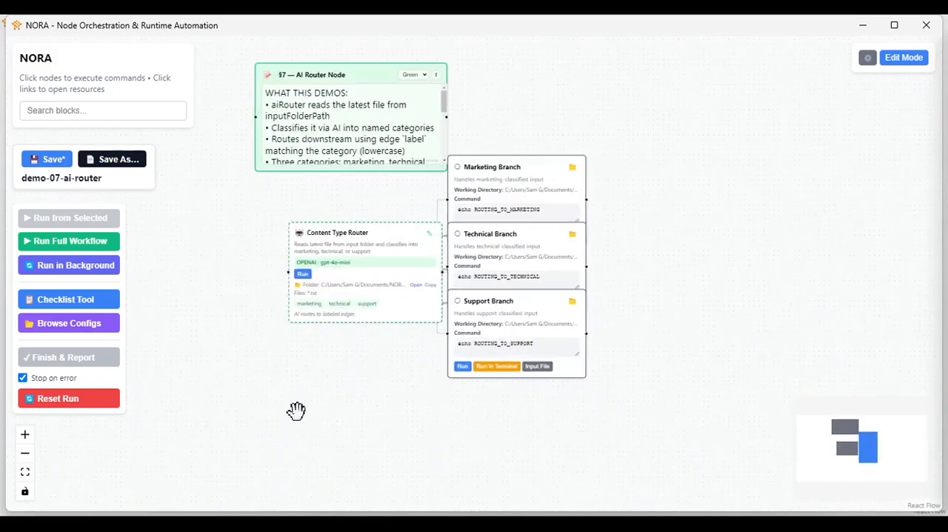
- Open the Content Type Router's settings in the demo-07-ai-router workflow and enable saving CSV output for it
{"action": "double_click", "coordinate": [378, 247]}
{"action": "scroll", "coordinate": [313, 332], "scroll_direction": "down", "scroll_amount": 2}
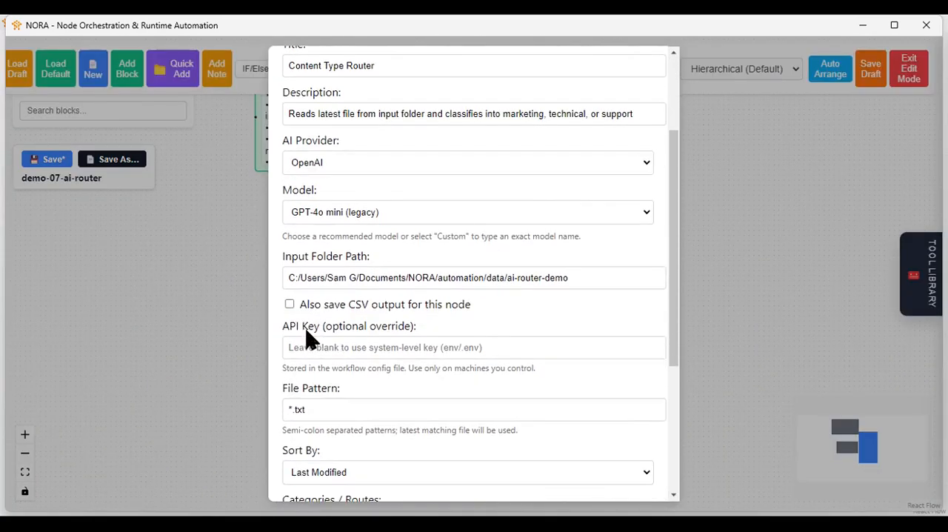
{"action": "left_click", "coordinate": [290, 305]}
{"action": "left_click", "coordinate": [351, 326]}
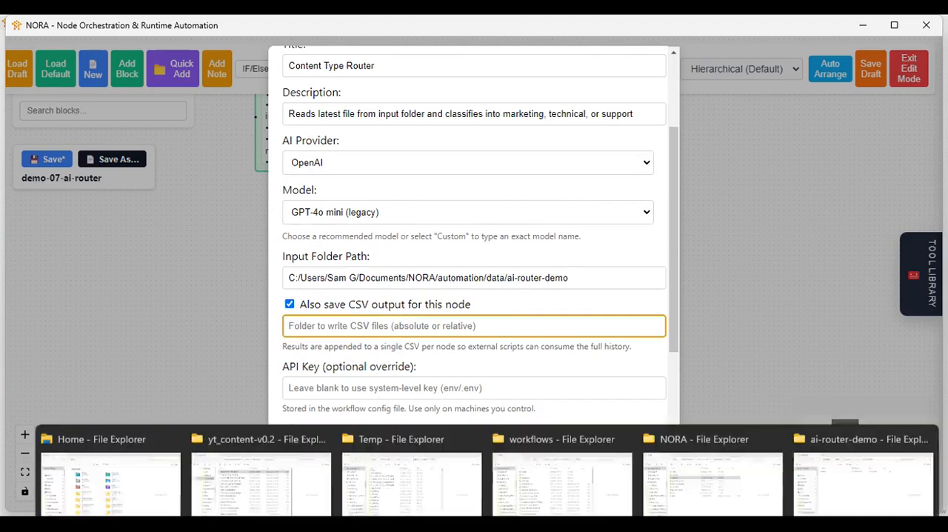
- Switch to File Explorer and take the full path of the ai-router-demo folder to the clipboard
{"action": "left_click", "coordinate": [868, 477]}
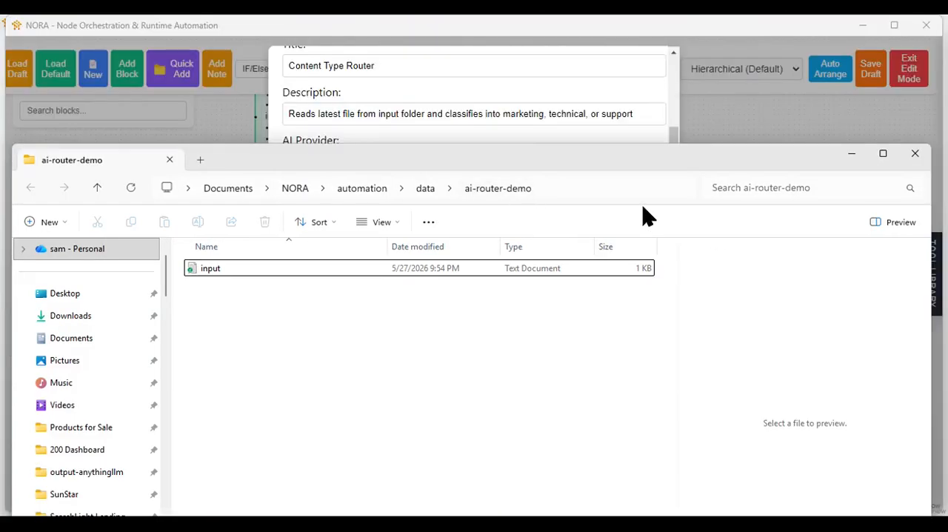
{"action": "left_click", "coordinate": [624, 187]}
{"action": "right_click", "coordinate": [586, 191]}
{"action": "left_click", "coordinate": [609, 203]}
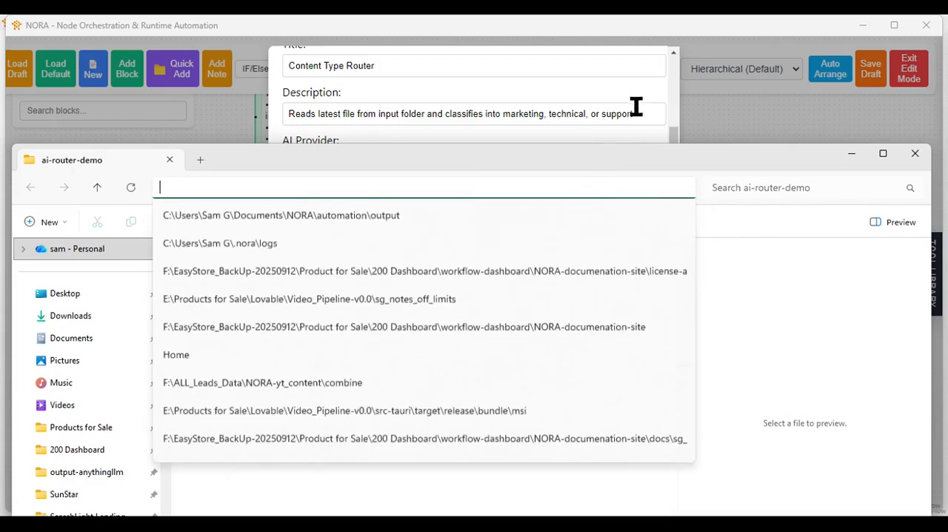
- Back in NORA, set the router's CSV output folder to the copied ai-router-demo path and save the node
{"action": "left_click", "coordinate": [638, 86]}
{"action": "left_click", "coordinate": [348, 329]}
{"action": "right_click", "coordinate": [347, 329]}
{"action": "left_click", "coordinate": [381, 377]}
{"action": "scroll", "coordinate": [457, 338], "scroll_direction": "down", "scroll_amount": 4}
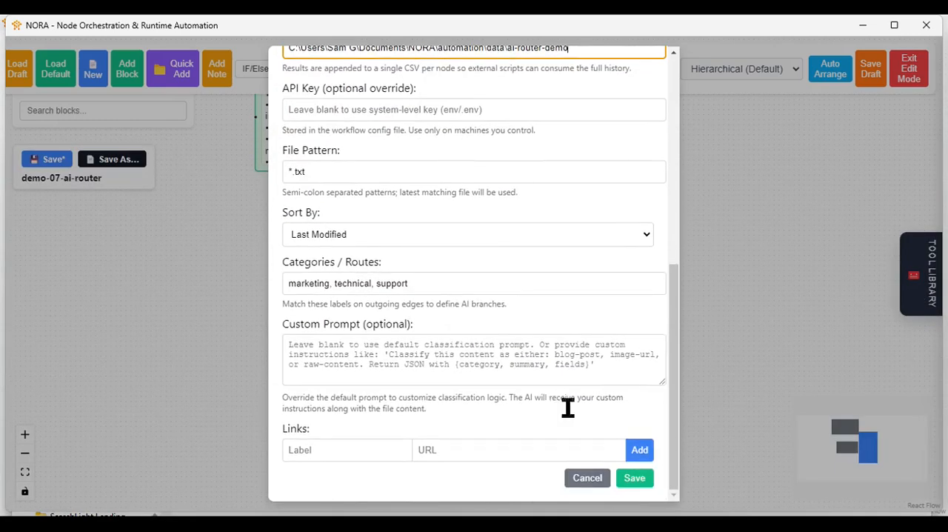
{"action": "left_click", "coordinate": [635, 478]}
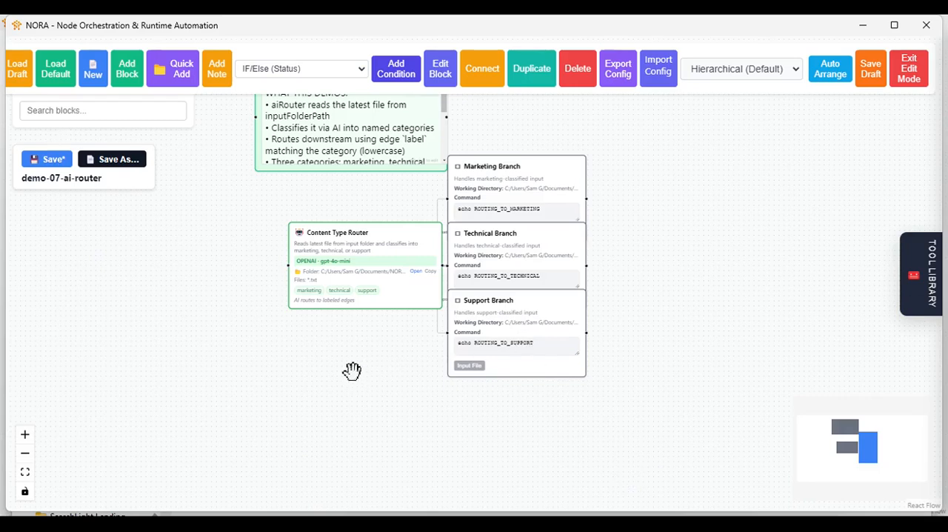
- Leave edit mode and spread the Content Type Router, Marketing Branch and Support Branch blocks apart on the canvas
{"action": "left_click", "coordinate": [915, 71]}
{"action": "scroll", "coordinate": [402, 407], "scroll_direction": "up", "scroll_amount": 4}
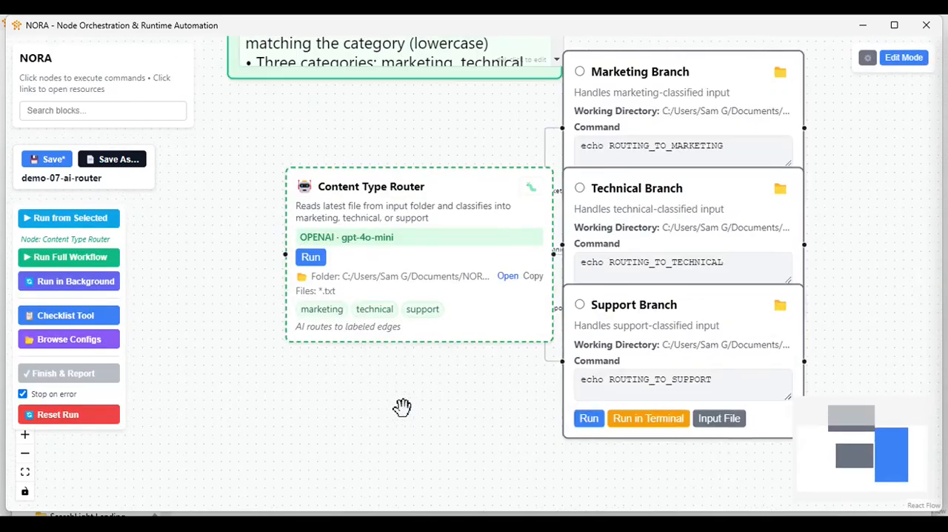
{"action": "left_click_drag", "start_coordinate": [379, 372], "coordinate": [383, 410]}
{"action": "left_click_drag", "start_coordinate": [460, 259], "coordinate": [330, 276]}
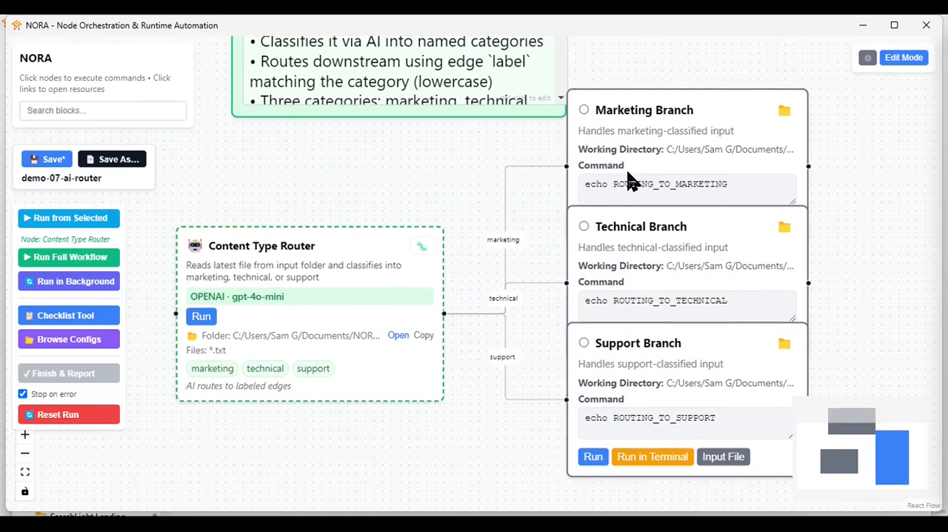
{"action": "scroll", "coordinate": [531, 315], "scroll_direction": "down", "scroll_amount": 1}
{"action": "left_click_drag", "start_coordinate": [654, 175], "coordinate": [680, 126]}
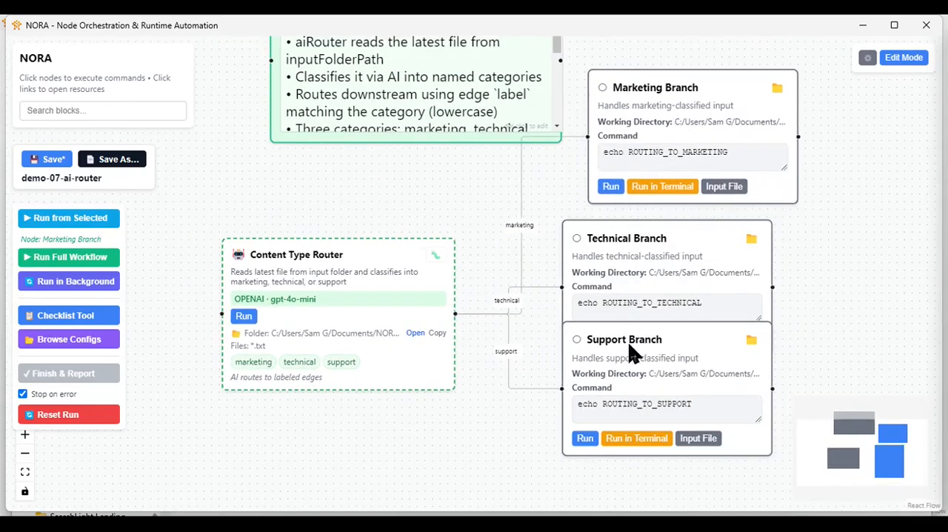
{"action": "left_click_drag", "start_coordinate": [631, 355], "coordinate": [641, 443]}
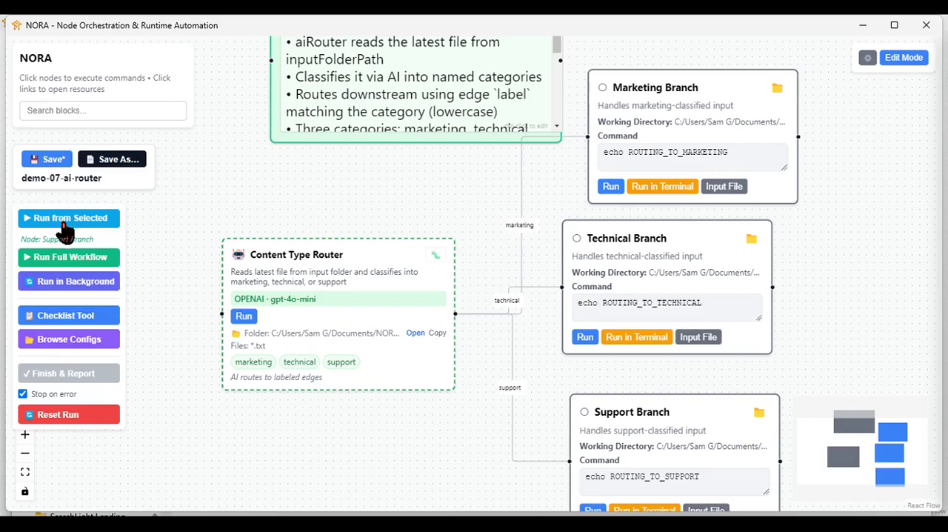
- Run the workflow from the Content Type Router and open the ai-router-router CSV from the ai-router-demo folder
{"action": "left_click", "coordinate": [37, 217]}
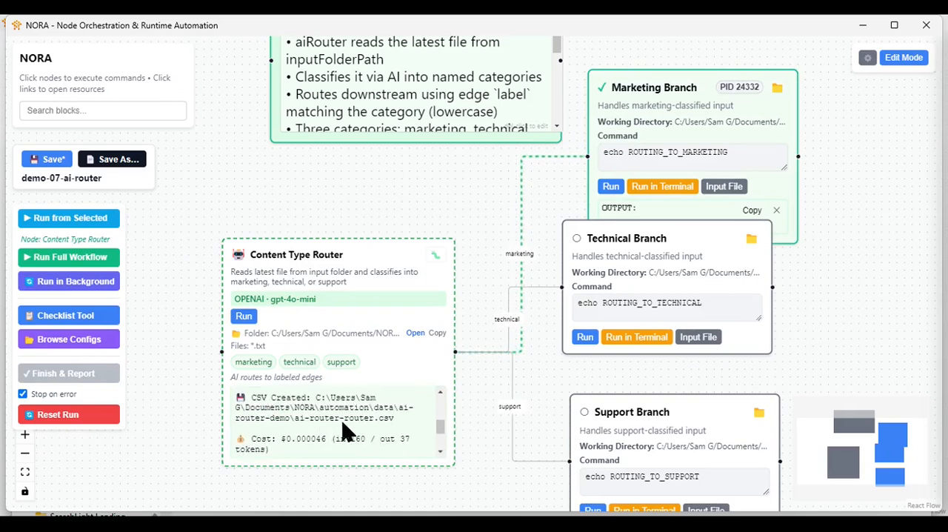
{"action": "mouse_move", "coordinate": [660, 495]}
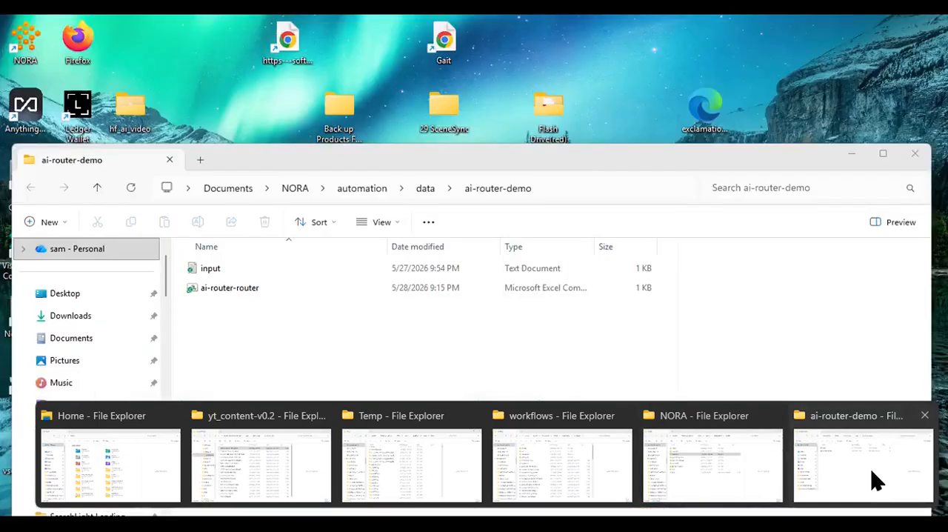
{"action": "left_click", "coordinate": [877, 482]}
{"action": "double_click", "coordinate": [237, 297]}
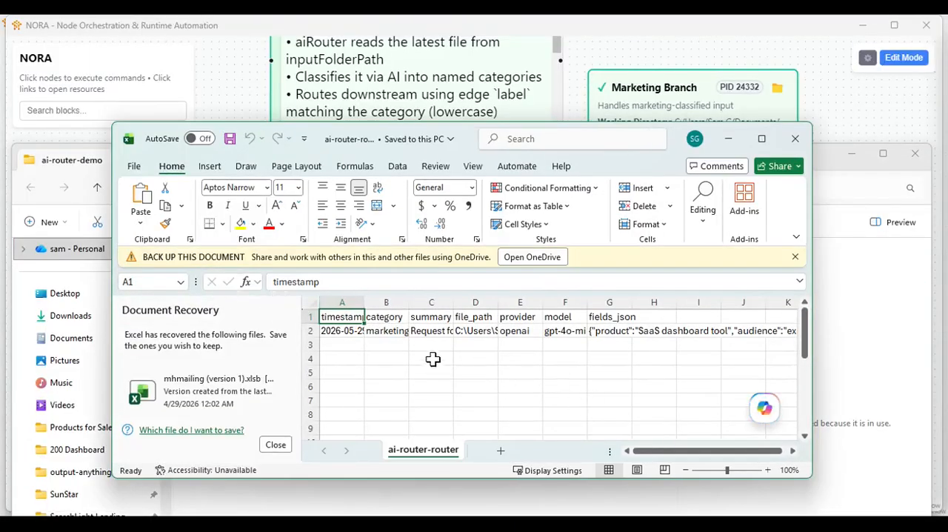
- Inspect the category, fields_json, summary, file_path and provider values in the CSV, close it, and return to NORA
{"action": "left_click", "coordinate": [380, 330]}
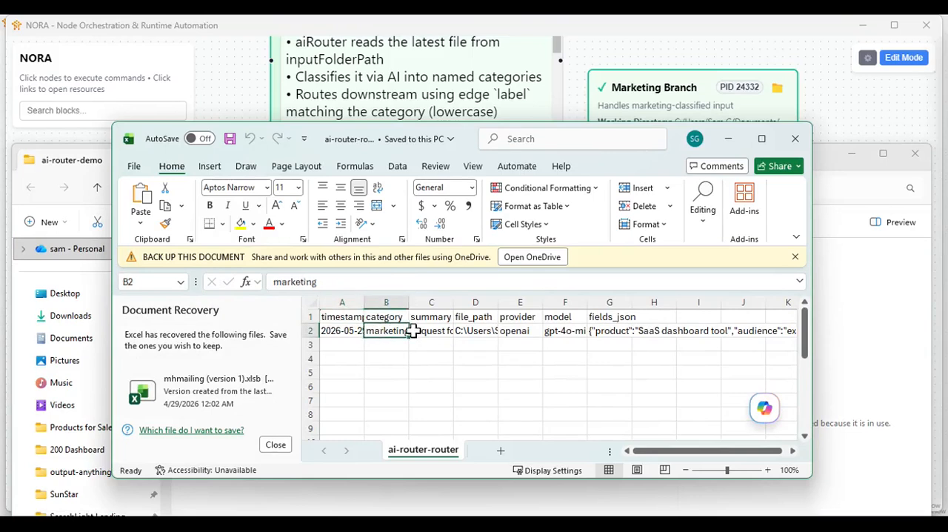
{"action": "left_click", "coordinate": [606, 332]}
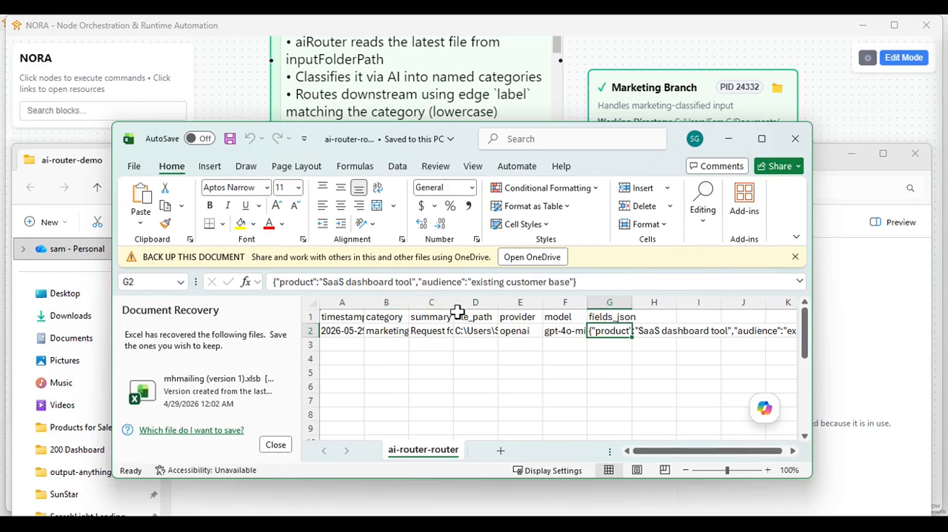
{"action": "mouse_move", "coordinate": [361, 295]}
{"action": "left_mouse_down"}
{"action": "mouse_move", "coordinate": [356, 322]}
{"action": "mouse_move", "coordinate": [375, 299]}
{"action": "left_mouse_up"}
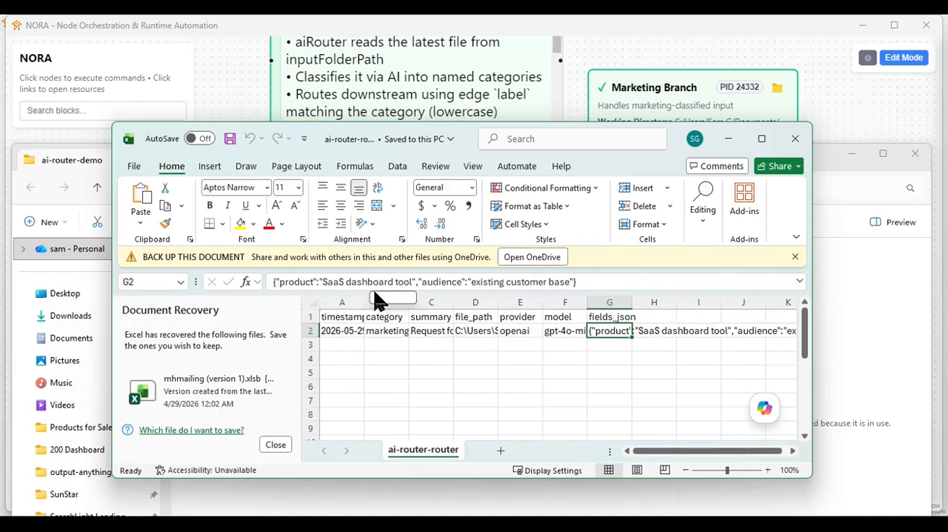
{"action": "left_click", "coordinate": [435, 335]}
{"action": "left_click", "coordinate": [489, 331]}
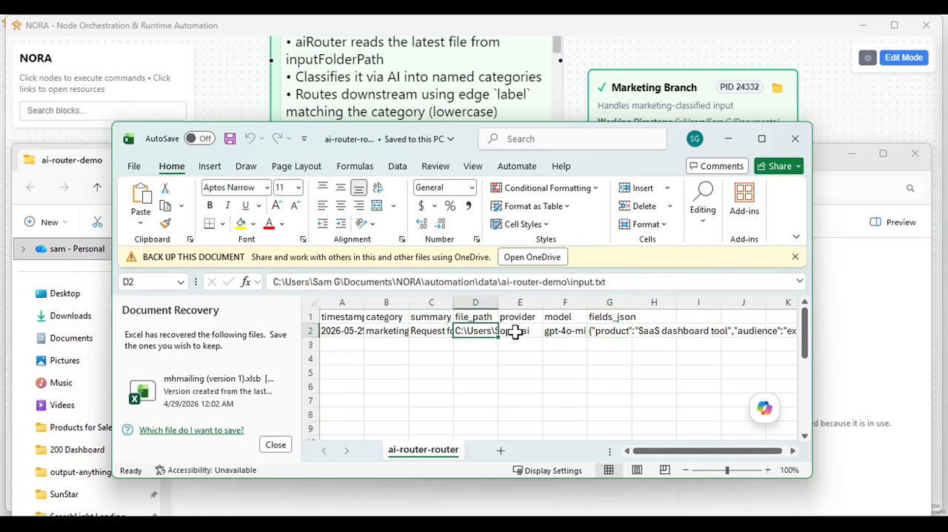
{"action": "left_click", "coordinate": [520, 331]}
{"action": "left_click", "coordinate": [795, 138]}
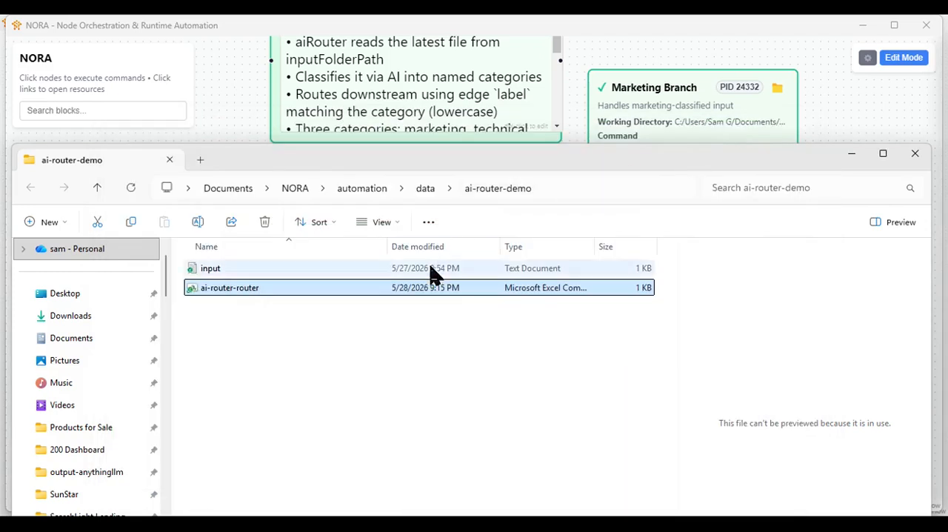
{"action": "left_click", "coordinate": [723, 32]}
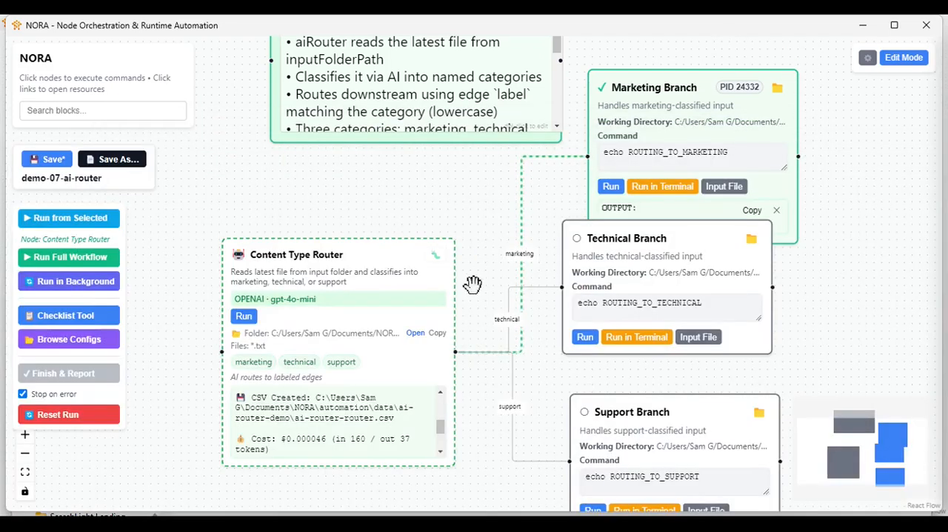
{"action": "scroll", "coordinate": [411, 423], "scroll_direction": "down", "scroll_amount": 5}
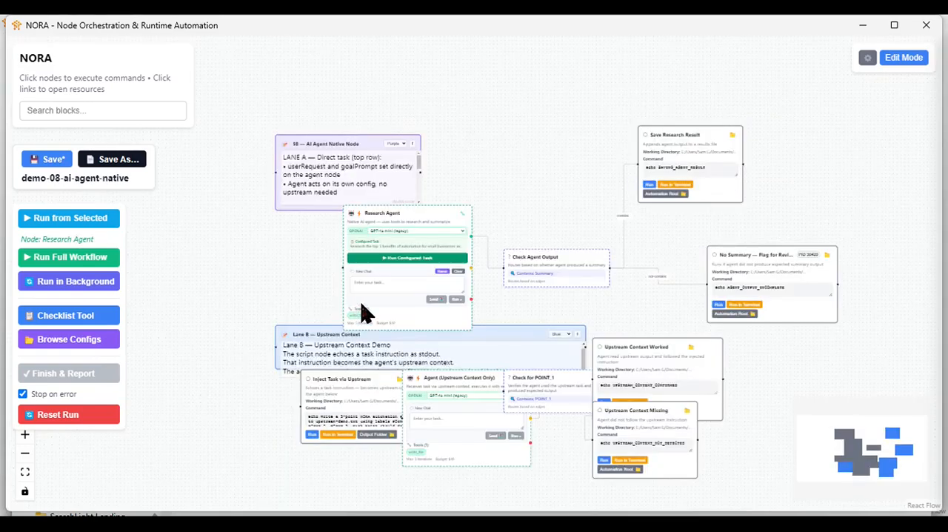
- Run the demo-08-ai-agent-native workflow from the Research Agent and follow its execution log
{"action": "left_click", "coordinate": [77, 217]}
{"action": "scroll", "coordinate": [478, 300], "scroll_direction": "up", "scroll_amount": 5}
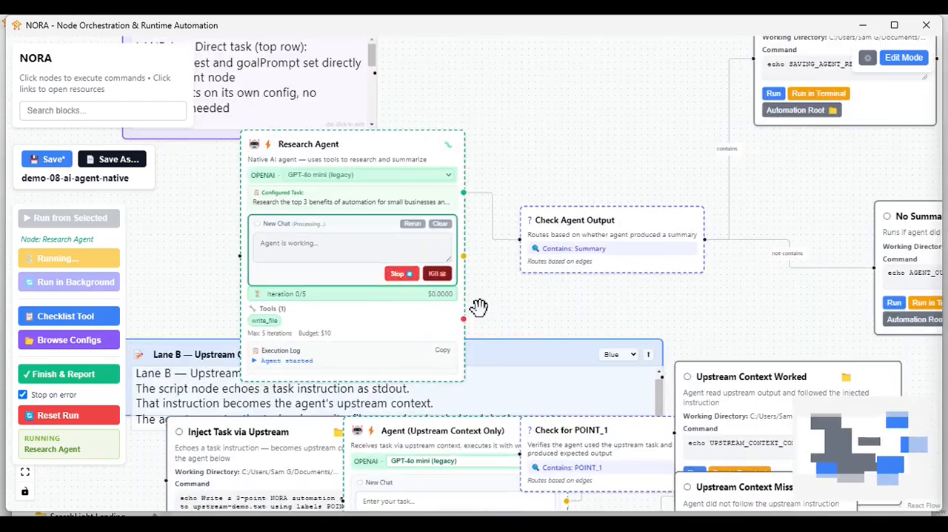
{"action": "left_click_drag", "start_coordinate": [504, 307], "coordinate": [558, 316]}
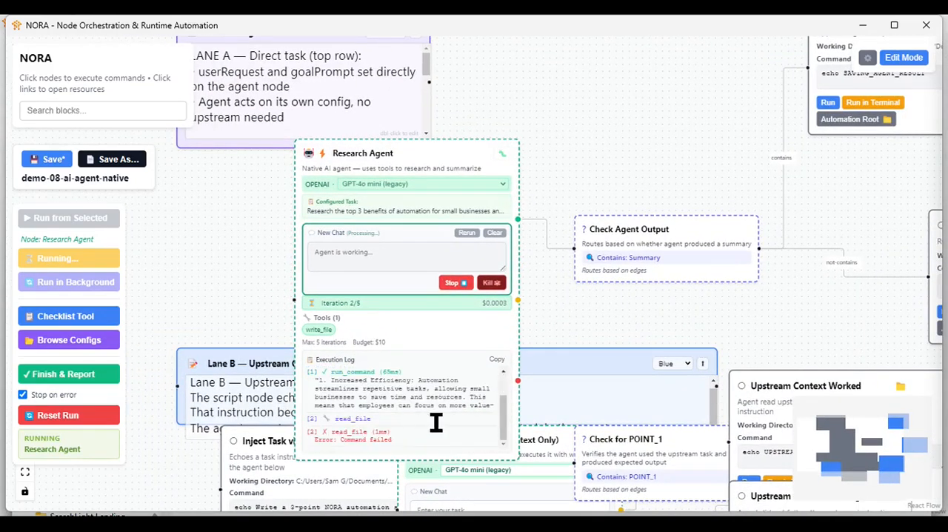
{"action": "scroll", "coordinate": [544, 313], "scroll_direction": "up", "scroll_amount": 2}
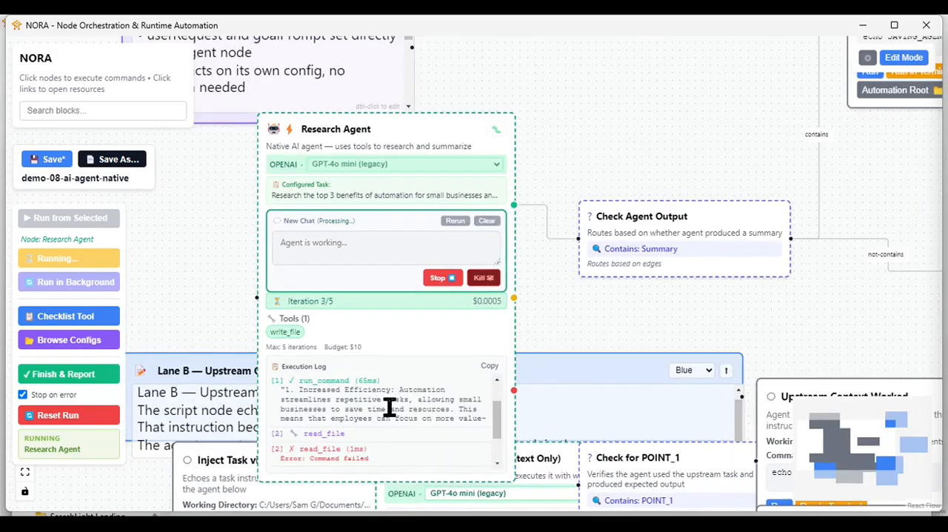
- Review the Research Agent's execution log from the written file path back to the agent's start
{"action": "double_click", "coordinate": [475, 457]}
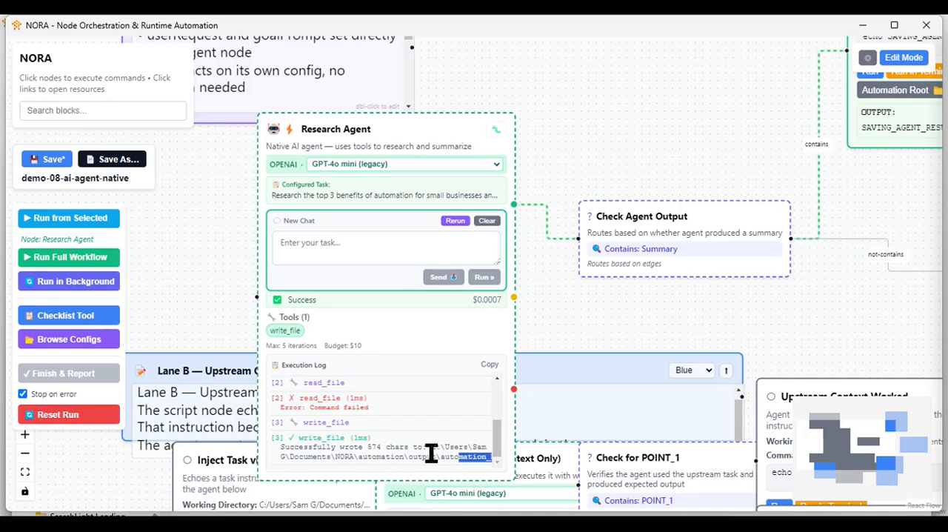
{"action": "left_click_drag", "start_coordinate": [586, 303], "coordinate": [519, 326]}
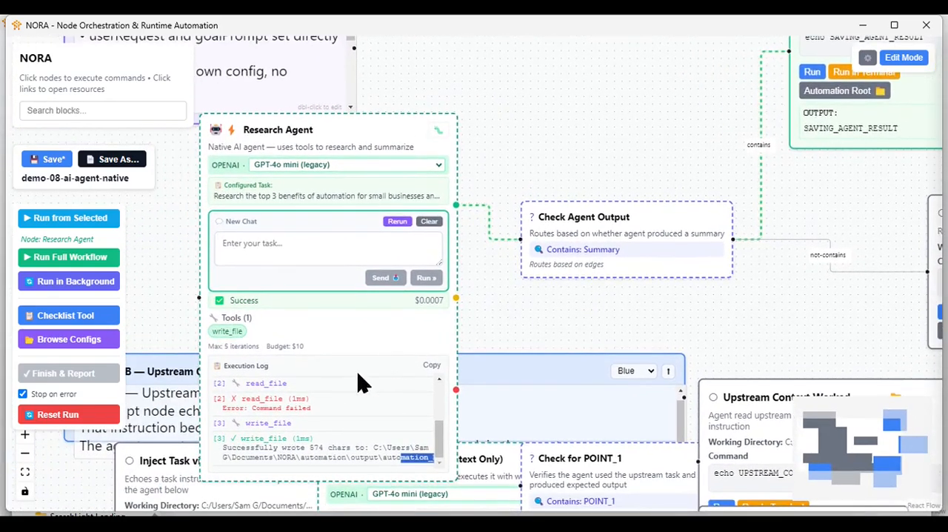
{"action": "scroll", "coordinate": [401, 411], "scroll_direction": "up", "scroll_amount": 5}
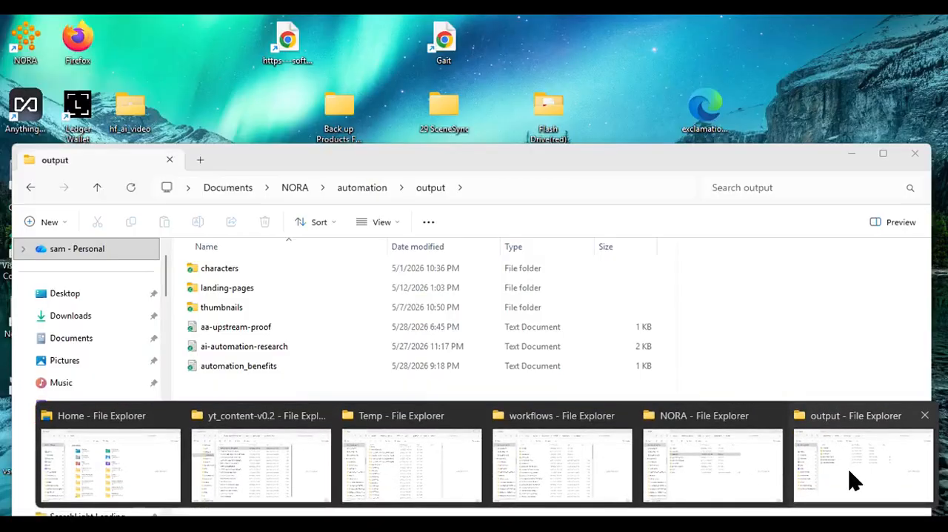
- Switch to the output folder in File Explorer, sort it by date modified, and read automation_benefits before minimising the file
{"action": "left_click", "coordinate": [858, 475]}
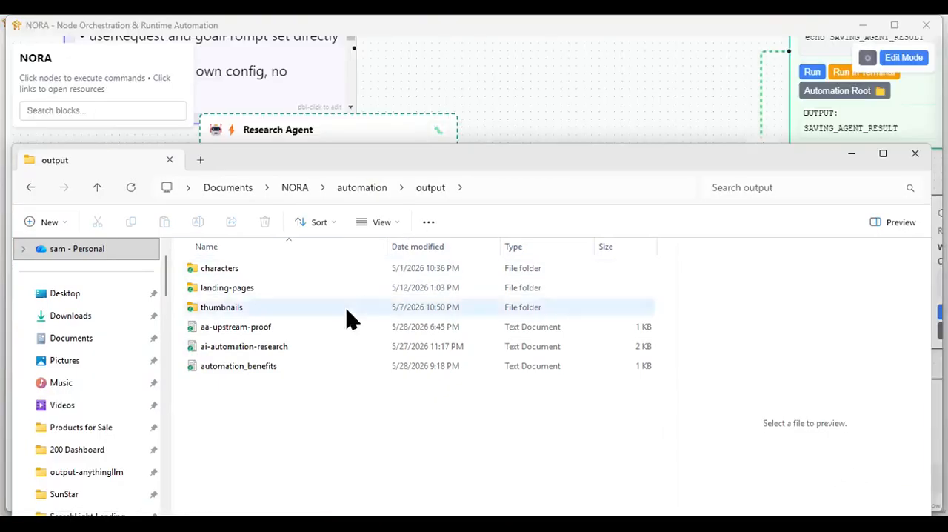
{"action": "left_click", "coordinate": [413, 247]}
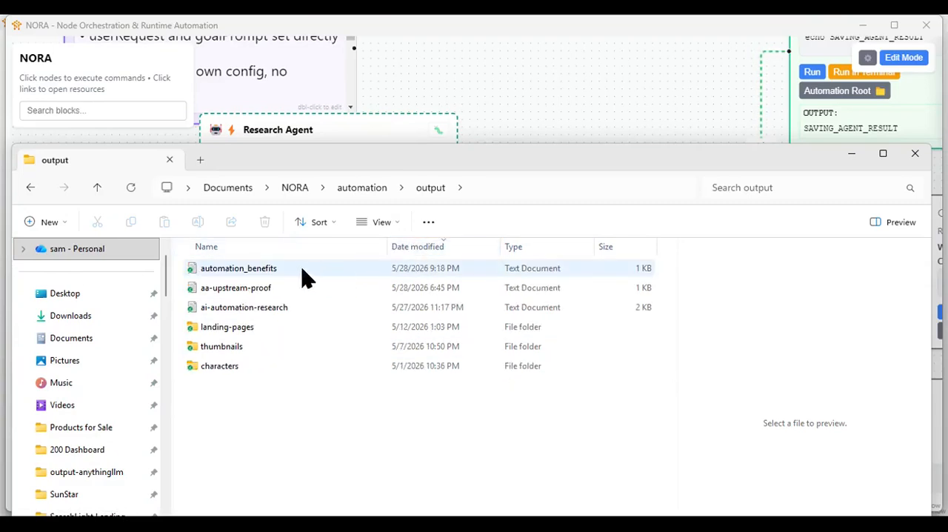
{"action": "left_click", "coordinate": [300, 274]}
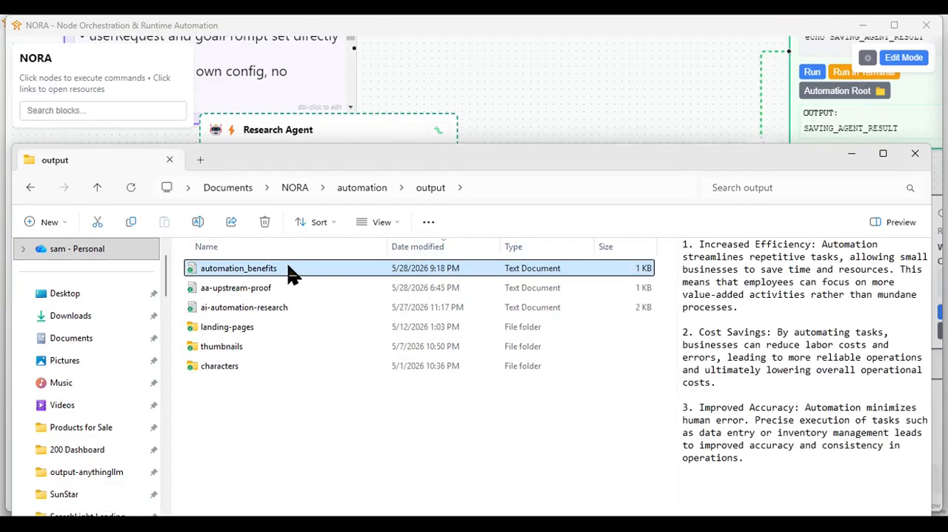
{"action": "double_click", "coordinate": [295, 274]}
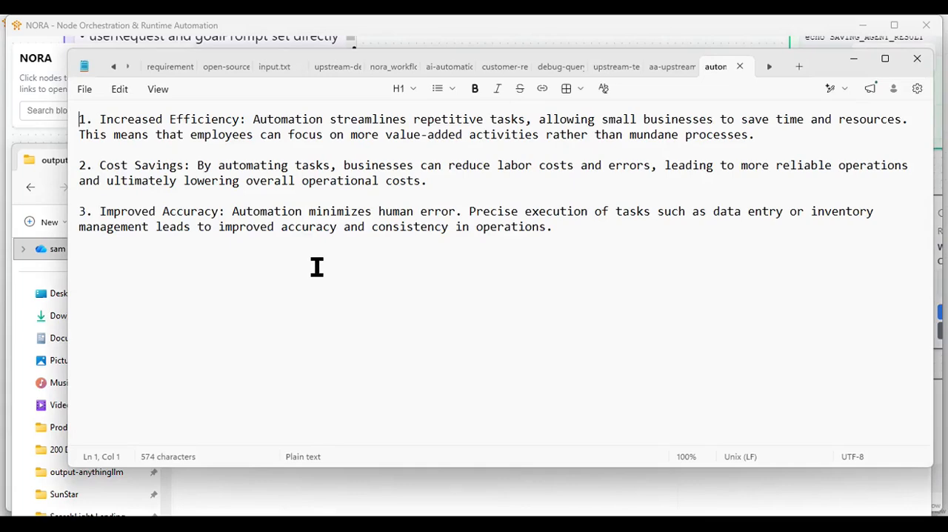
{"action": "left_click", "coordinate": [846, 58]}
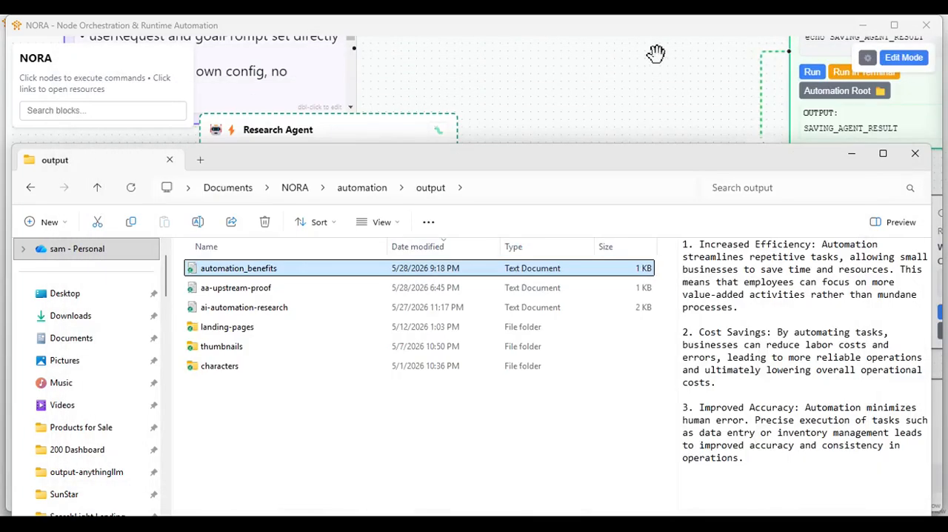
- Return to NORA and spread the Lane B task, agent, POINT_1 check and Upstream Context Worked and Missing blocks apart
{"action": "left_click", "coordinate": [585, 105]}
{"action": "scroll", "coordinate": [508, 362], "scroll_direction": "down", "scroll_amount": 1}
{"action": "scroll", "coordinate": [508, 362], "scroll_direction": "down", "scroll_amount": 2}
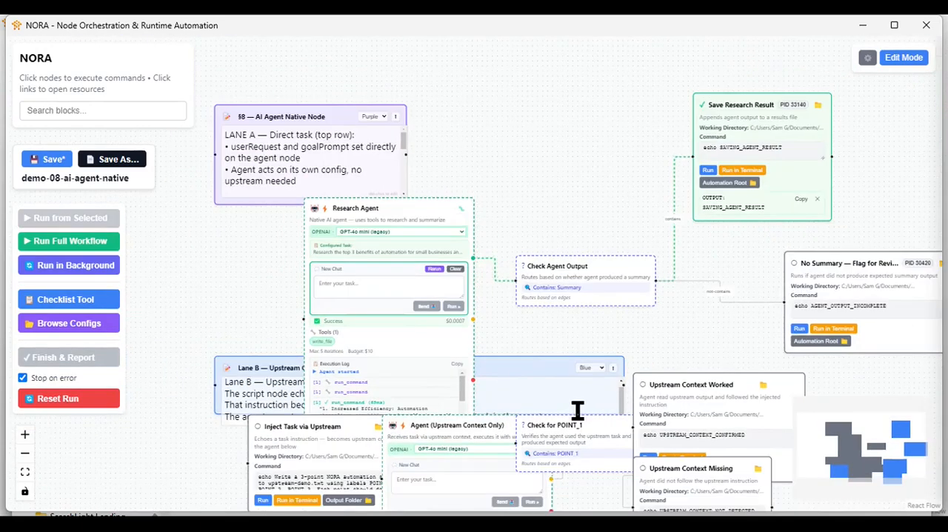
{"action": "left_click_drag", "start_coordinate": [558, 324], "coordinate": [540, 167]}
{"action": "left_click_drag", "start_coordinate": [361, 279], "coordinate": [259, 300]}
{"action": "left_click_drag", "start_coordinate": [725, 239], "coordinate": [858, 227]}
{"action": "left_click_drag", "start_coordinate": [657, 333], "coordinate": [748, 361]}
{"action": "left_click_drag", "start_coordinate": [575, 284], "coordinate": [642, 298]}
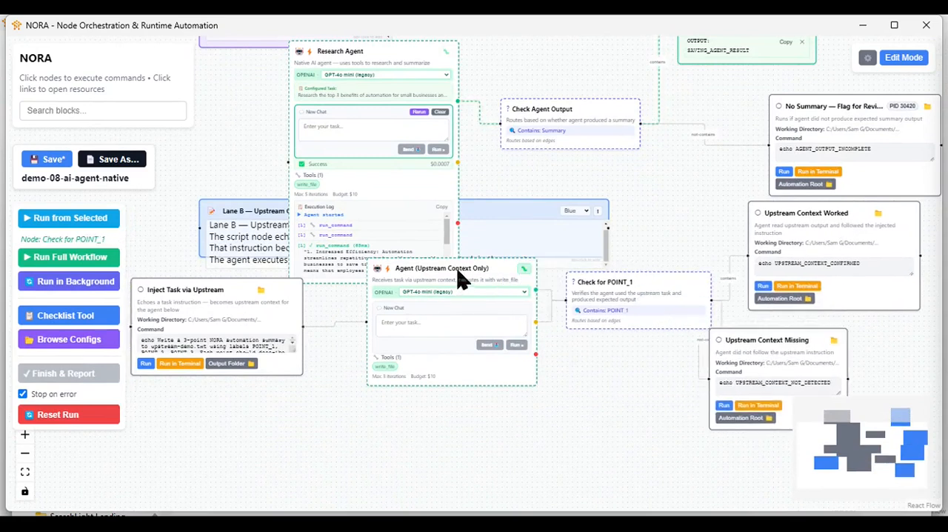
{"action": "left_click_drag", "start_coordinate": [457, 280], "coordinate": [449, 303]}
- Inspect the Agent (Upstream Context Only) block's goal prompt, user request, working directory and safety limits, and leave edit mode
{"action": "scroll", "coordinate": [286, 450], "scroll_direction": "up", "scroll_amount": 2}
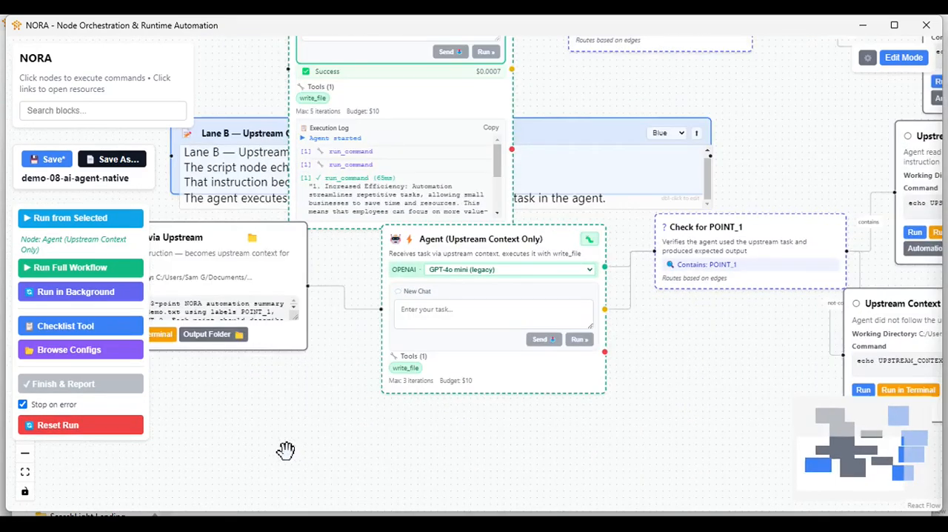
{"action": "double_click", "coordinate": [481, 298]}
{"action": "scroll", "coordinate": [423, 338], "scroll_direction": "down", "scroll_amount": 6}
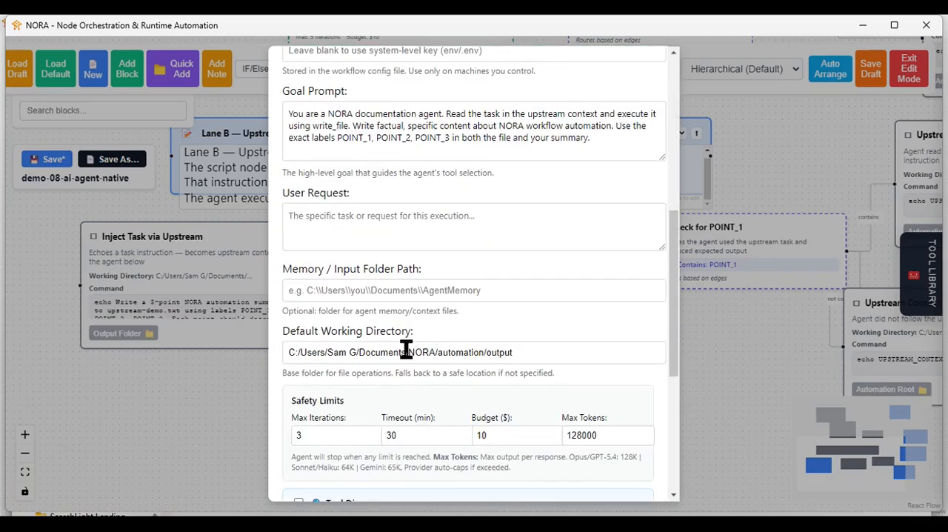
{"action": "scroll", "coordinate": [464, 368], "scroll_direction": "down", "scroll_amount": 5}
{"action": "left_click", "coordinate": [585, 479]}
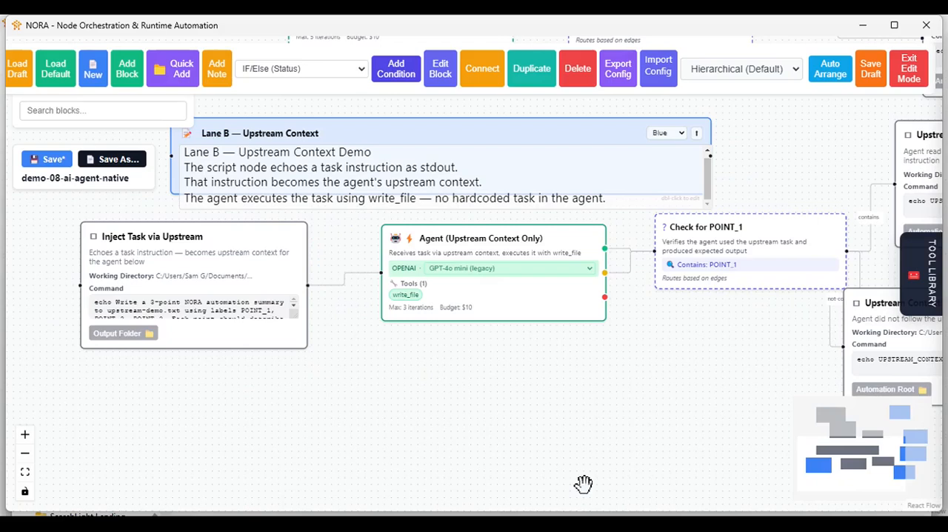
{"action": "scroll", "coordinate": [355, 401], "scroll_direction": "down", "scroll_amount": 2}
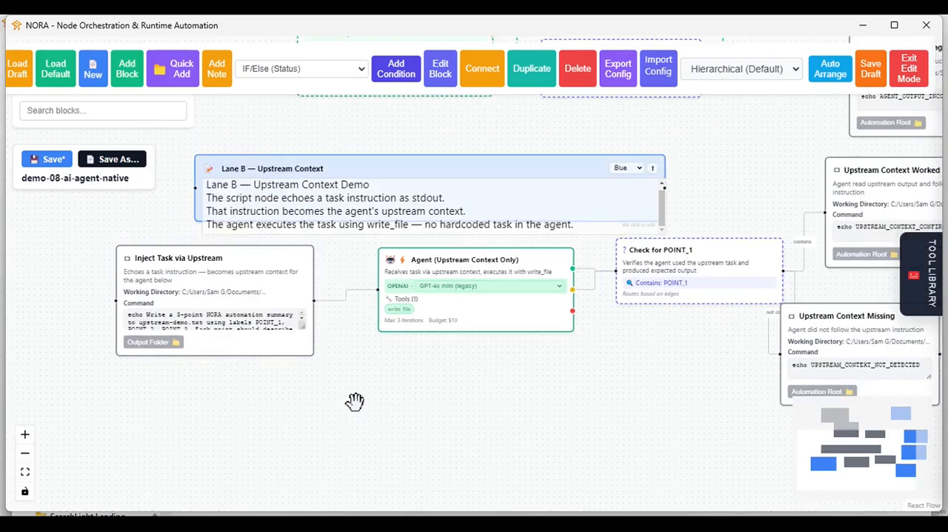
{"action": "left_click", "coordinate": [916, 75]}
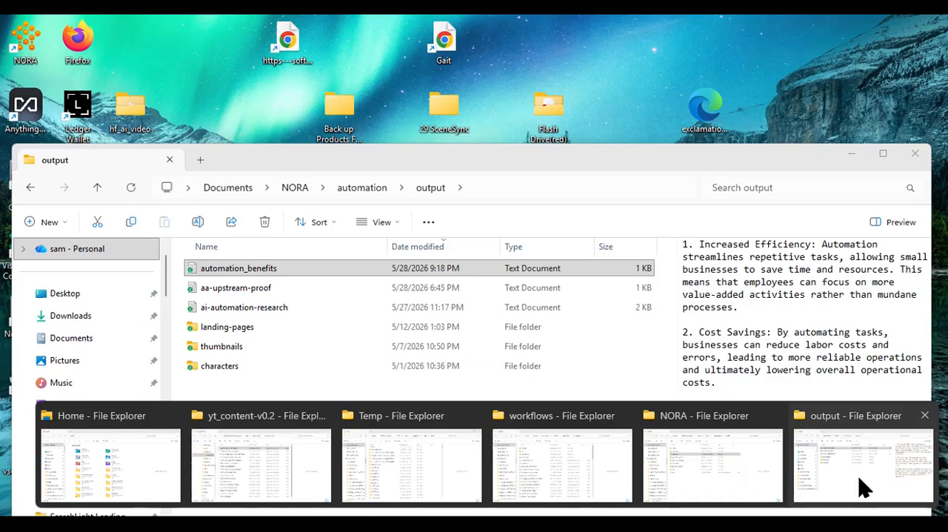
- Check the output folder's contents, run the workflow from Inject Task via Upstream, and review the upstream agent's execution log
{"action": "left_click", "coordinate": [826, 472]}
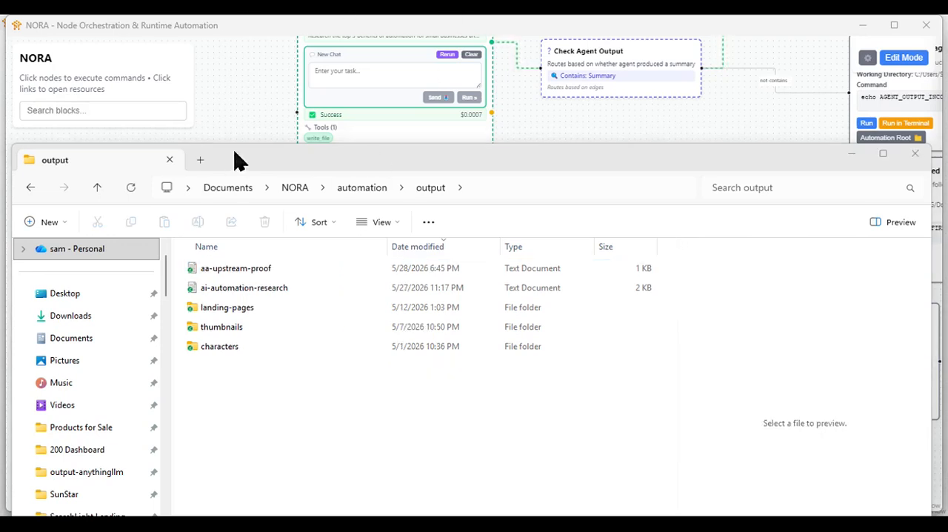
{"action": "left_click", "coordinate": [237, 120]}
{"action": "left_click", "coordinate": [165, 271]}
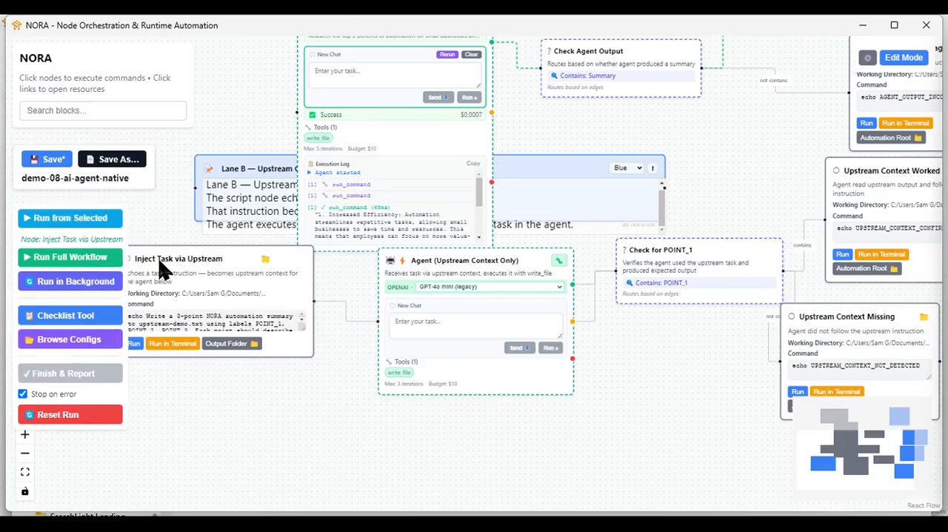
{"action": "left_click", "coordinate": [64, 218]}
{"action": "left_click_drag", "start_coordinate": [688, 405], "coordinate": [745, 396]}
{"action": "scroll", "coordinate": [701, 403], "scroll_direction": "up", "scroll_amount": 3}
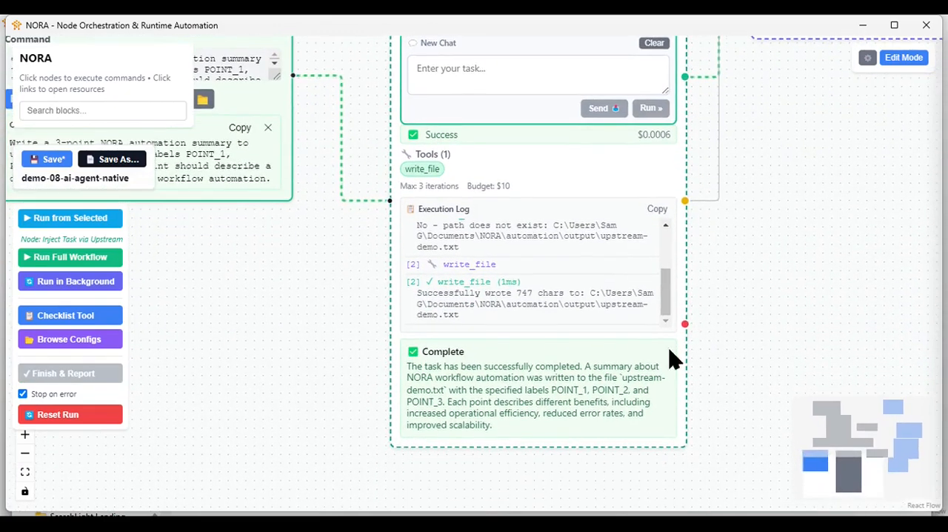
{"action": "left_click_drag", "start_coordinate": [717, 328], "coordinate": [688, 376]}
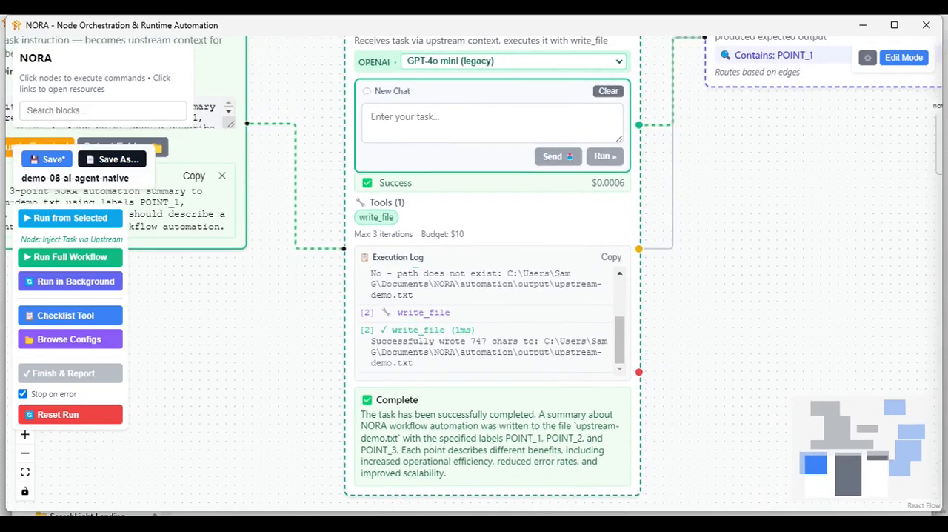
- Open upstream-demo from the output folder, read its three points, and minimise the file and folder to return to NORA
{"action": "mouse_move", "coordinate": [732, 523]}
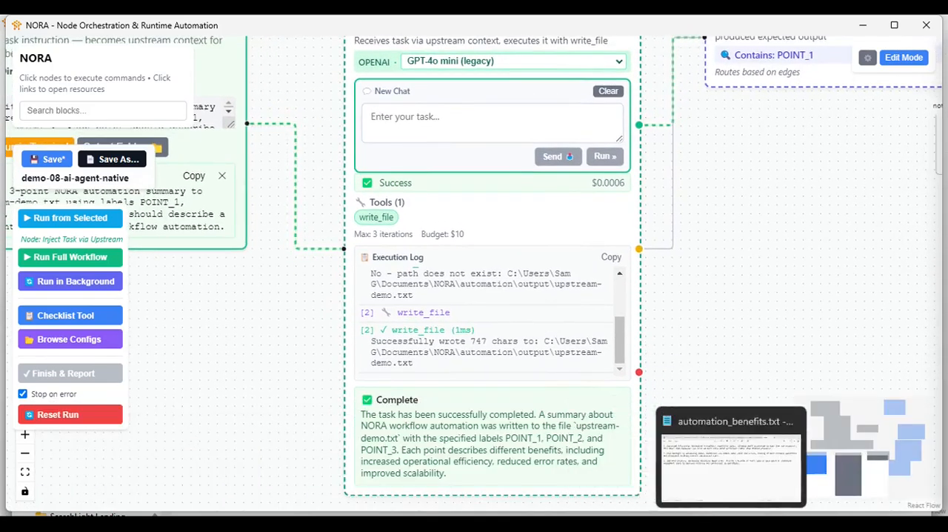
{"action": "mouse_move", "coordinate": [688, 508]}
{"action": "left_click", "coordinate": [851, 487]}
{"action": "left_click", "coordinate": [339, 365]}
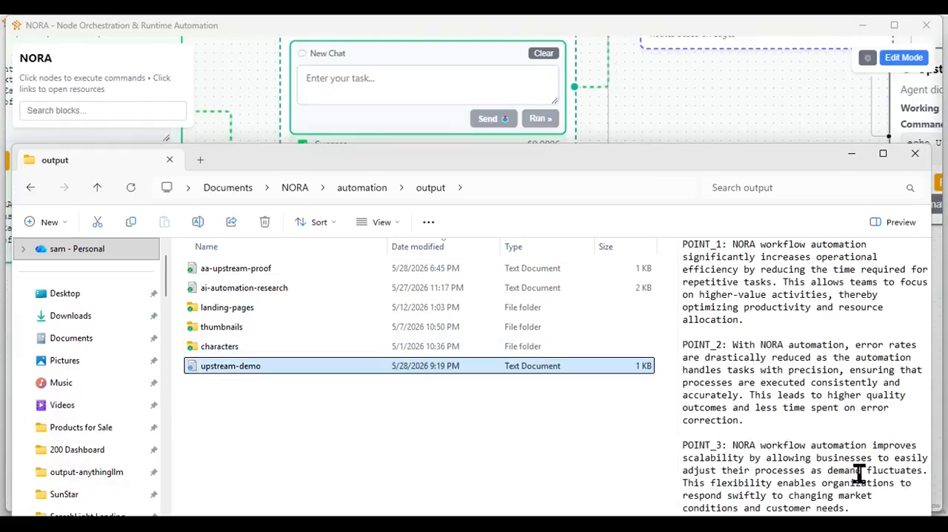
{"action": "double_click", "coordinate": [283, 366]}
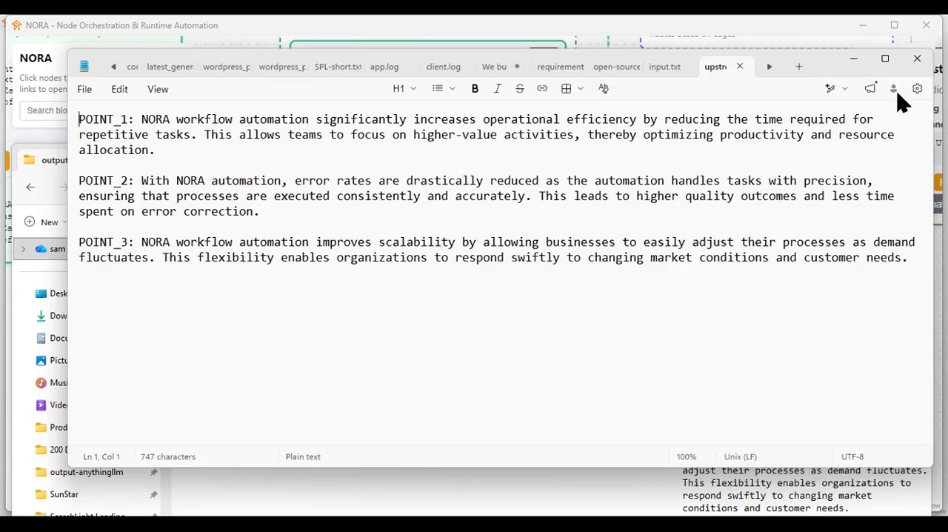
{"action": "left_click", "coordinate": [855, 59]}
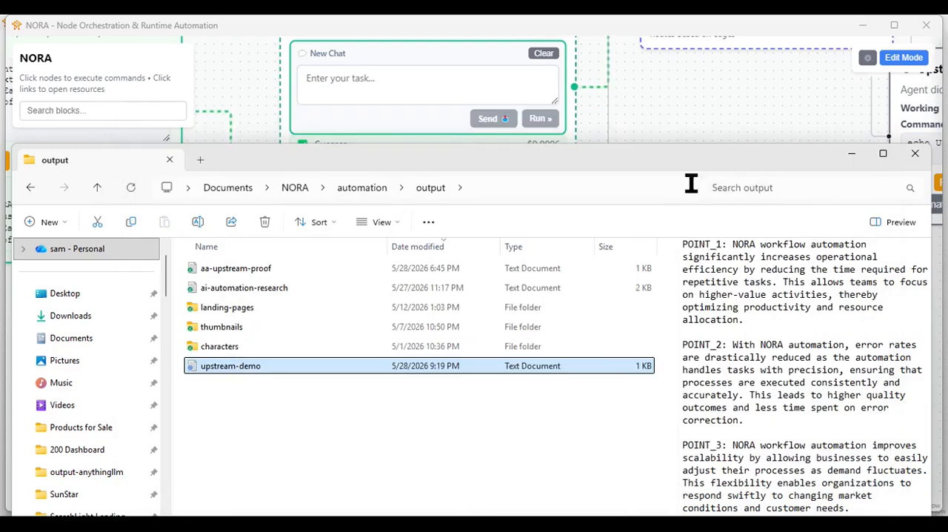
{"action": "left_click", "coordinate": [847, 157]}
- Move the Upstream Context Missing block clear of the Upstream Context Worked block
{"action": "scroll", "coordinate": [708, 210], "scroll_direction": "down", "scroll_amount": 5}
{"action": "left_click_drag", "start_coordinate": [675, 251], "coordinate": [499, 423]}
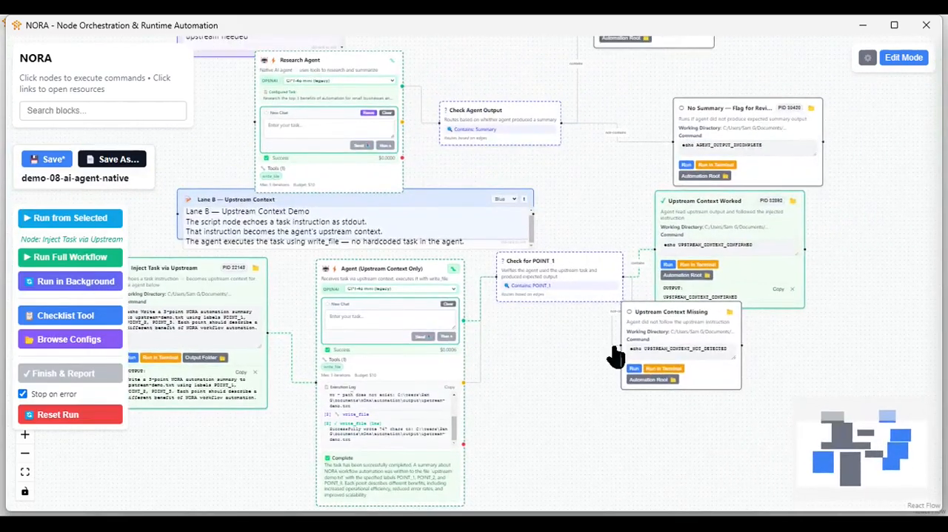
{"action": "left_click_drag", "start_coordinate": [663, 339], "coordinate": [727, 365]}
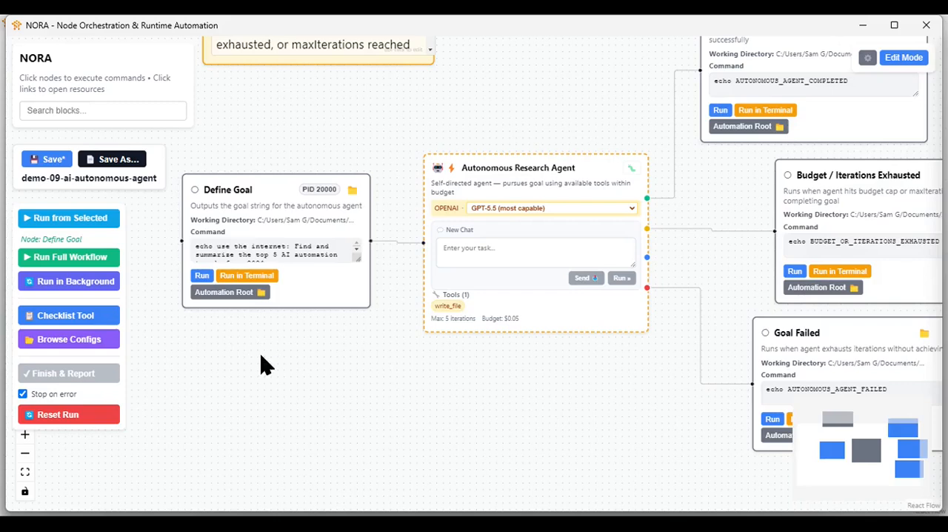
- Open the demo-09-ai-autonomous-agent workflow and bring the Autonomous Research Agent into view
{"action": "scroll", "coordinate": [371, 288], "scroll_direction": "down", "scroll_amount": 5}
{"action": "left_click_drag", "start_coordinate": [370, 288], "coordinate": [390, 484]}
{"action": "scroll", "coordinate": [383, 340], "scroll_direction": "up", "scroll_amount": 5}
{"action": "scroll", "coordinate": [389, 483], "scroll_direction": "up", "scroll_amount": 1}
{"action": "scroll", "coordinate": [385, 430], "scroll_direction": "up", "scroll_amount": 2}
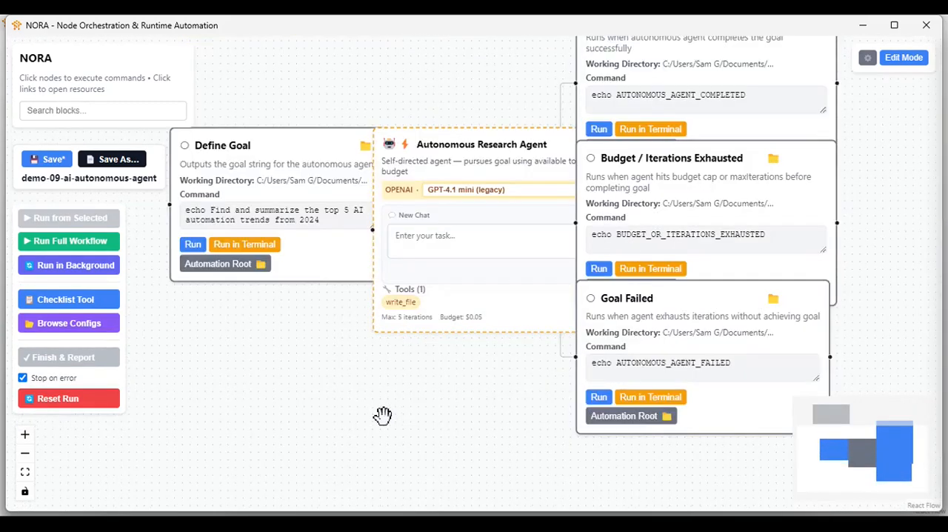
- Set the Autonomous Research Agent's OpenAI model to GPT-5.5 (most capable)
{"action": "left_click", "coordinate": [512, 191]}
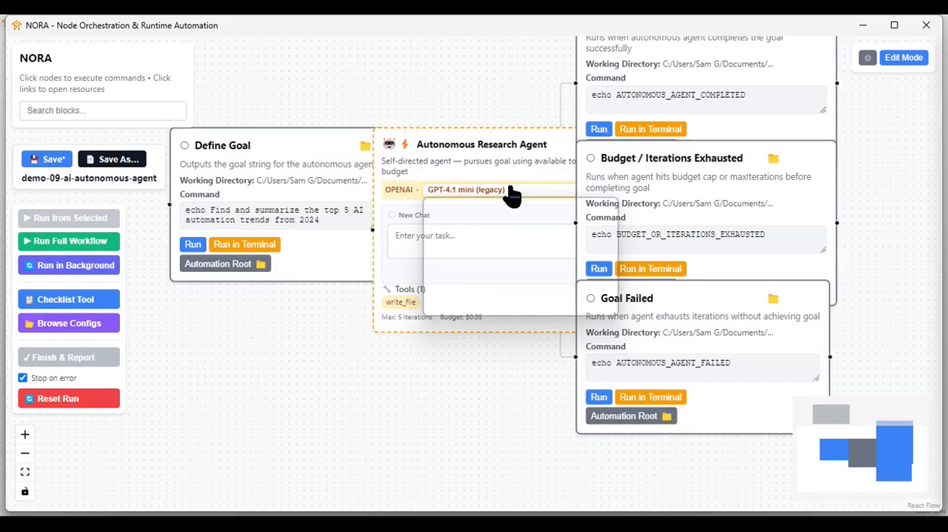
{"action": "left_click", "coordinate": [515, 209]}
{"action": "left_click", "coordinate": [475, 202]}
{"action": "left_click", "coordinate": [482, 203]}
{"action": "left_click", "coordinate": [477, 193]}
{"action": "left_click", "coordinate": [470, 174]}
{"action": "left_click", "coordinate": [471, 174]}
{"action": "left_click", "coordinate": [481, 191]}
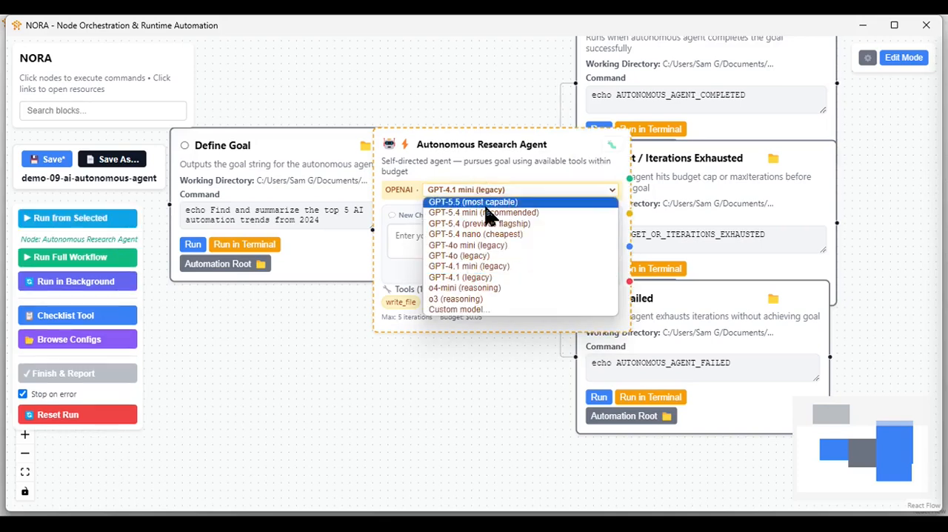
{"action": "left_click", "coordinate": [482, 202]}
{"action": "left_click", "coordinate": [407, 400]}
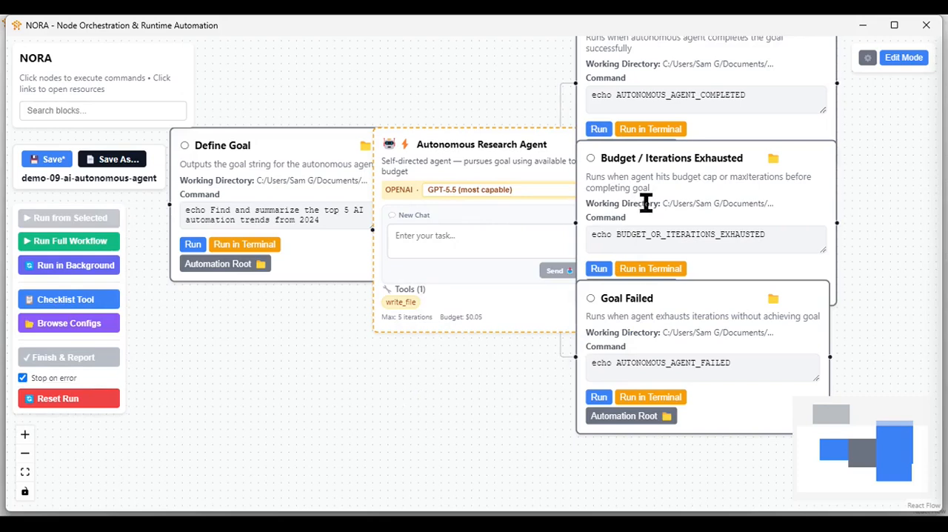
- Spread the Define Goal, Goal Achieved, Budget / Iterations Exhausted and Goal Failed blocks away from the Autonomous Research Agent
{"action": "left_click_drag", "start_coordinate": [241, 155], "coordinate": [190, 233]}
{"action": "scroll", "coordinate": [322, 324], "scroll_direction": "down", "scroll_amount": 2}
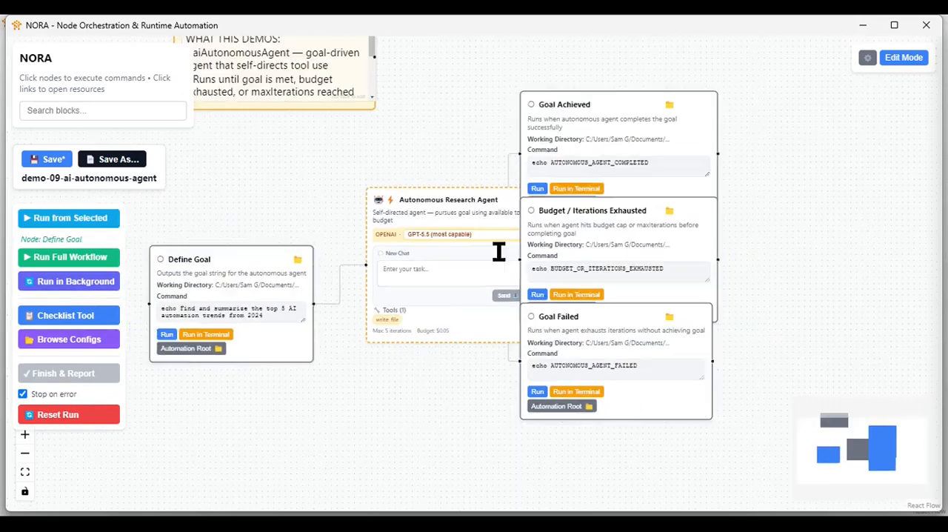
{"action": "left_click_drag", "start_coordinate": [606, 143], "coordinate": [707, 111]}
{"action": "left_click_drag", "start_coordinate": [635, 212], "coordinate": [718, 204]}
{"action": "left_click_drag", "start_coordinate": [555, 330], "coordinate": [661, 360]}
- Run the workflow from Define Goal and follow the Autonomous Research Agent's execution log
{"action": "left_click", "coordinate": [178, 274]}
{"action": "left_click", "coordinate": [63, 219]}
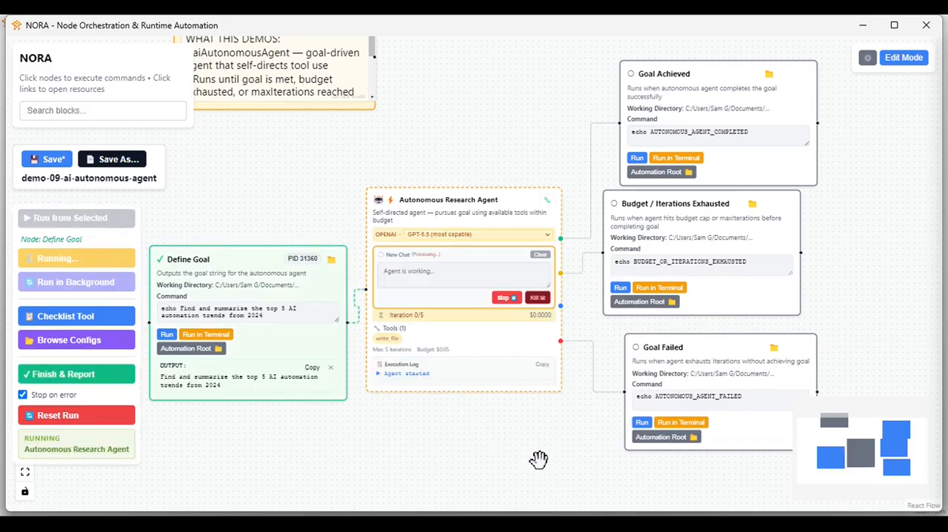
{"action": "left_click_drag", "start_coordinate": [538, 458], "coordinate": [494, 451]}
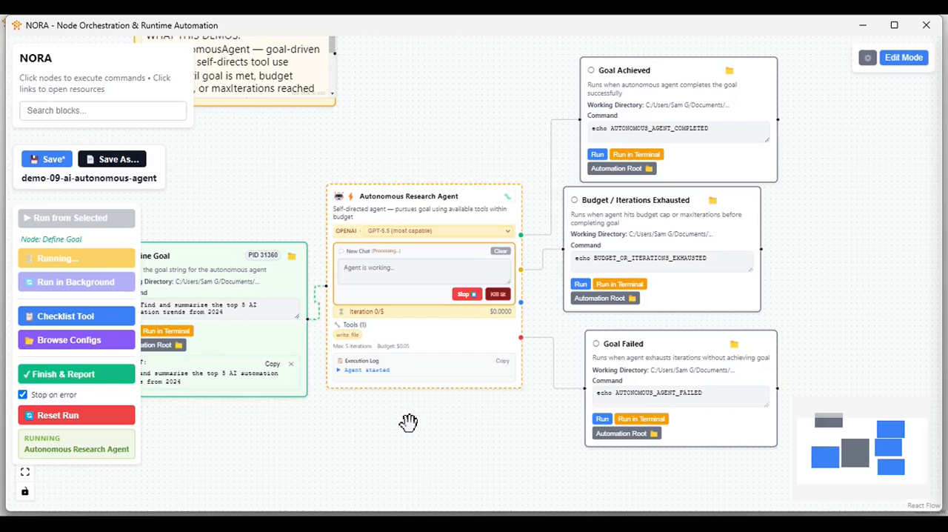
{"action": "scroll", "coordinate": [406, 400], "scroll_direction": "up", "scroll_amount": 1}
{"action": "left_click_drag", "start_coordinate": [423, 415], "coordinate": [514, 430]}
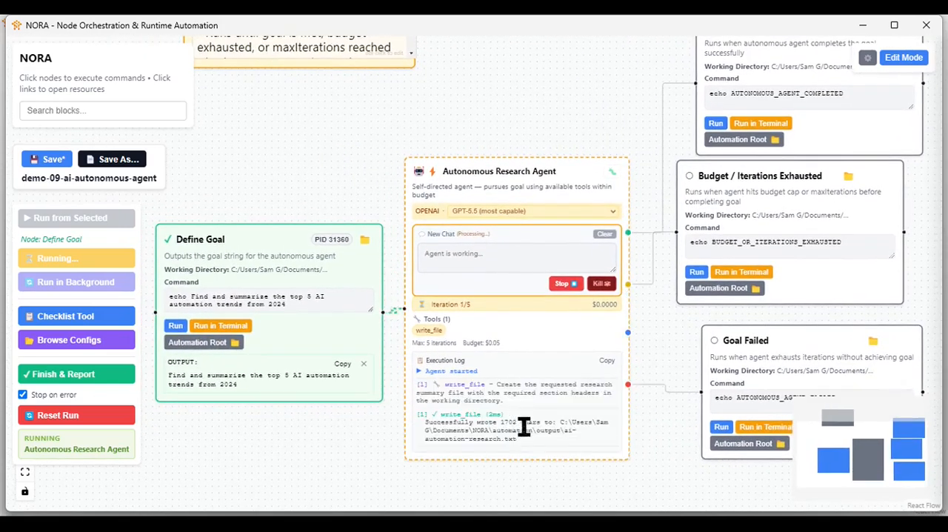
{"action": "scroll", "coordinate": [514, 493], "scroll_direction": "up", "scroll_amount": 3}
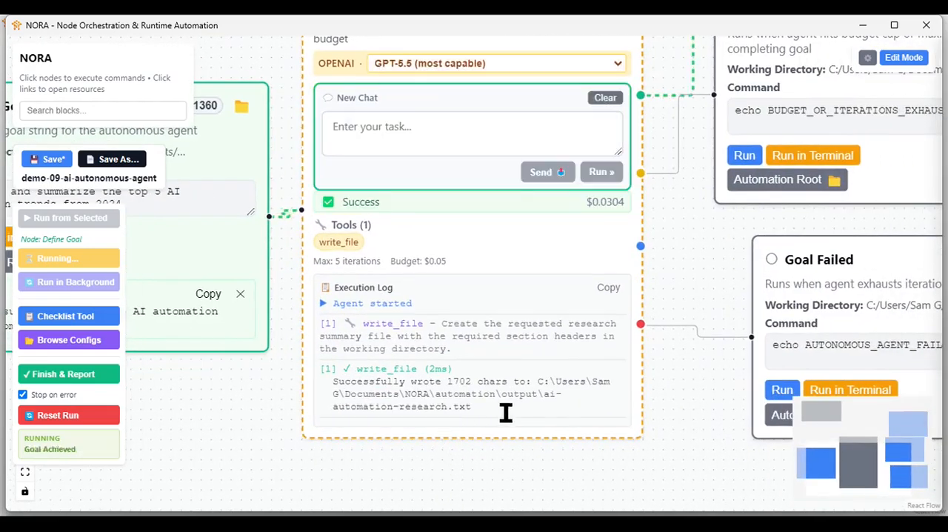
- Reposition the Goal Failed and Budget / Iterations Exhausted blocks beneath the Goal Achieved output
{"action": "scroll", "coordinate": [511, 461], "scroll_direction": "down", "scroll_amount": 3}
{"action": "left_click_drag", "start_coordinate": [636, 457], "coordinate": [554, 396]}
{"action": "left_click_drag", "start_coordinate": [646, 350], "coordinate": [679, 368]}
{"action": "left_click_drag", "start_coordinate": [645, 186], "coordinate": [711, 227]}
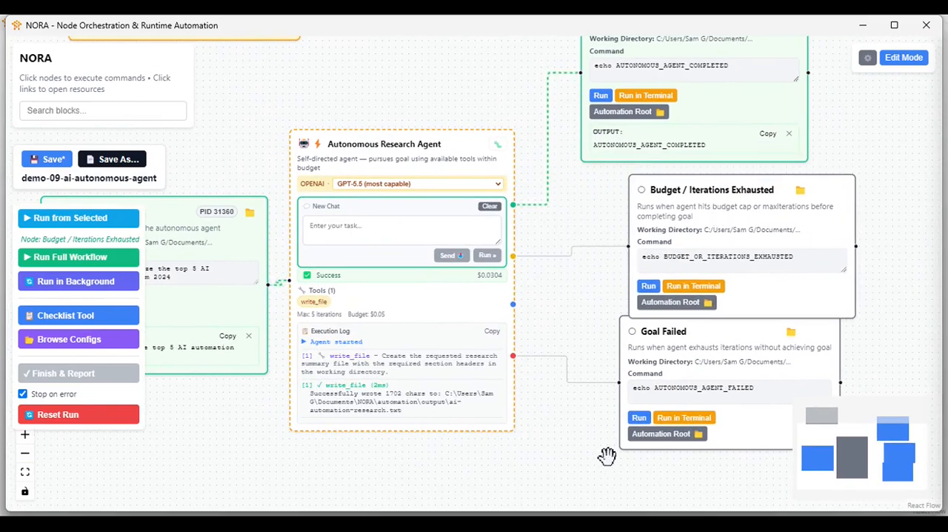
- Open the ai-automation-research text file in NORA's automation output folder, read its three benefit sections, and return to NORA
{"action": "left_click", "coordinate": [867, 481]}
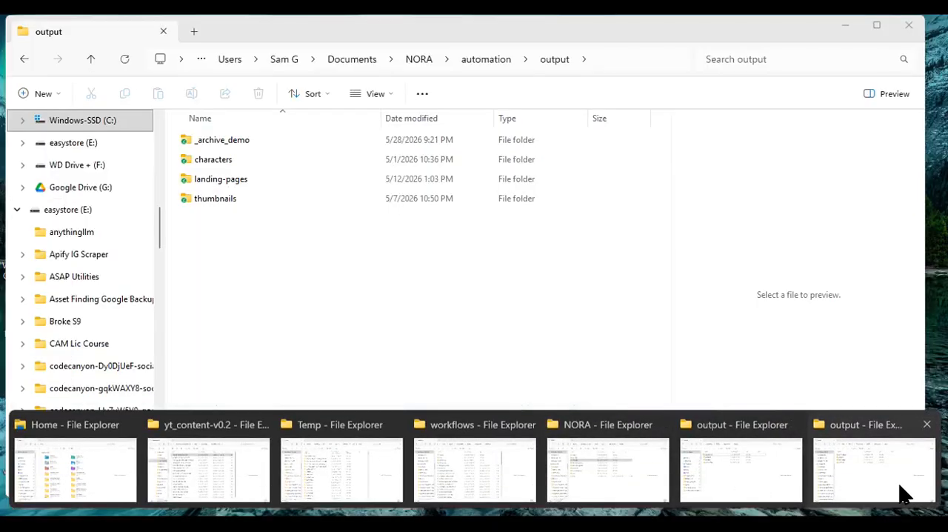
{"action": "left_click", "coordinate": [441, 222]}
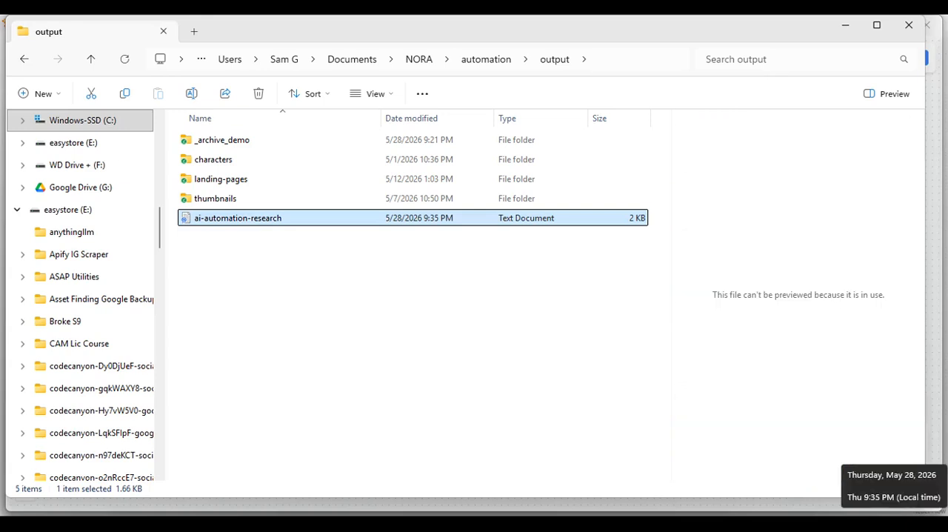
{"action": "double_click", "coordinate": [311, 221]}
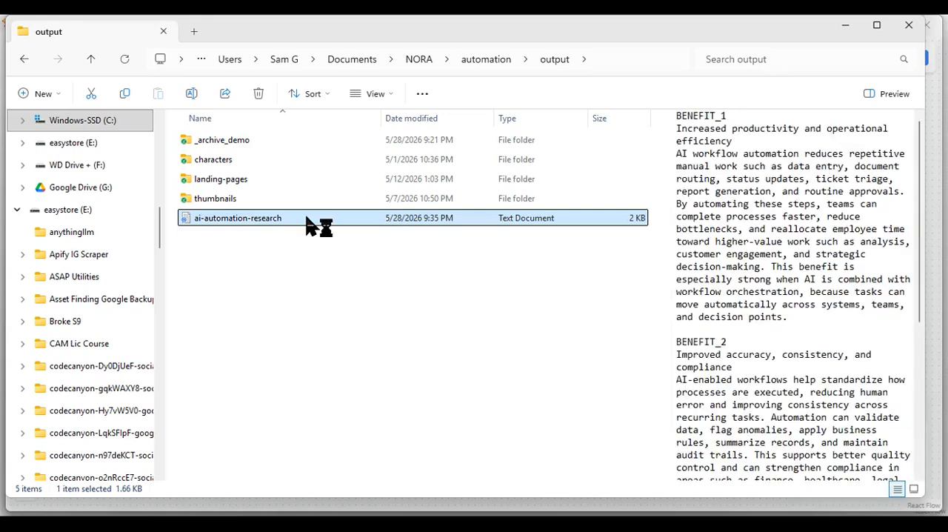
{"action": "left_click", "coordinate": [600, 310]}
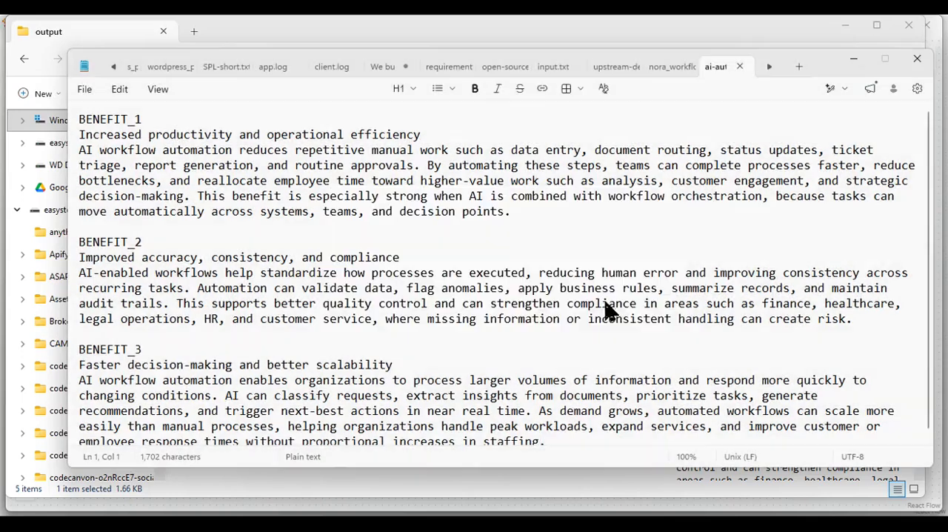
{"action": "key", "text": "ctrl+w"}
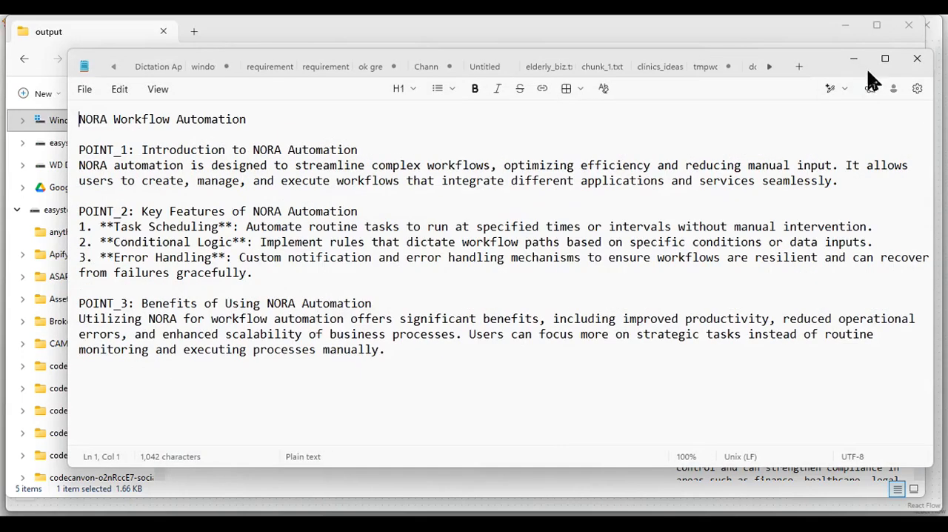
{"action": "left_click", "coordinate": [917, 59]}
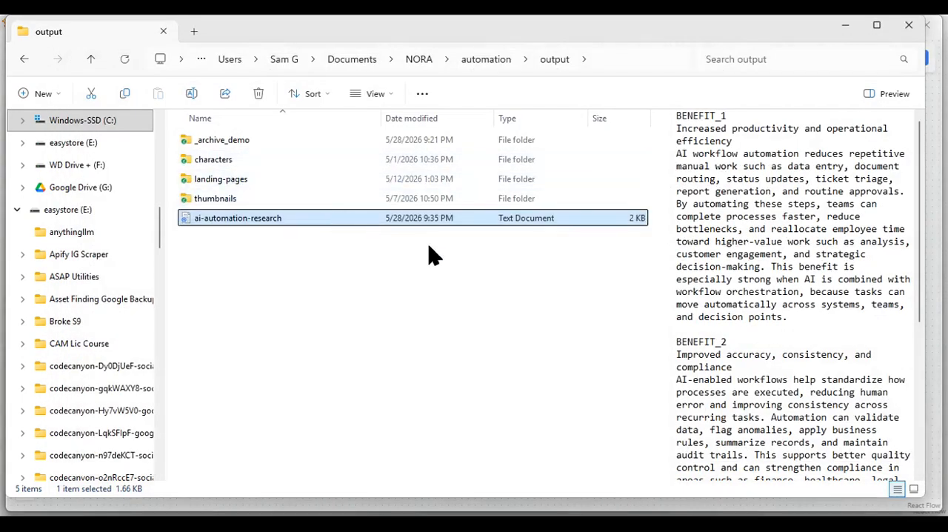
{"action": "key", "text": "Return"}
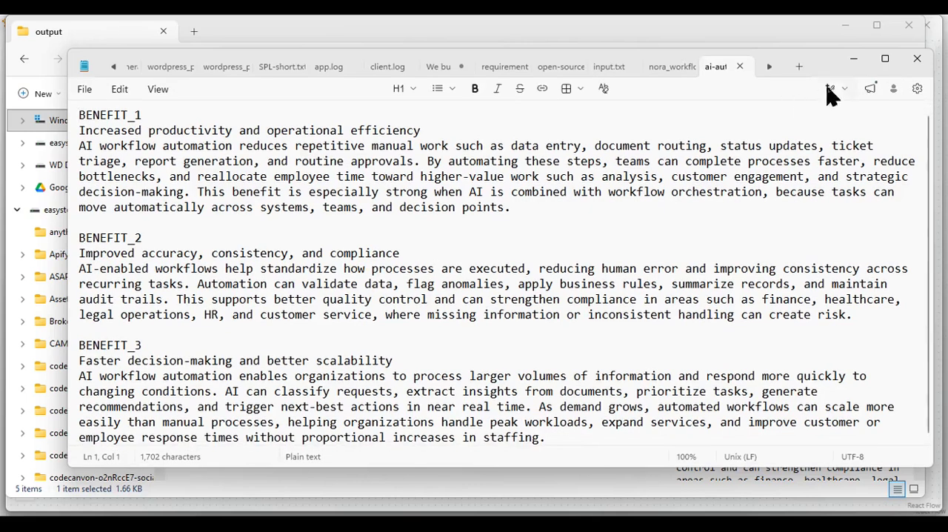
{"action": "left_click", "coordinate": [917, 59]}
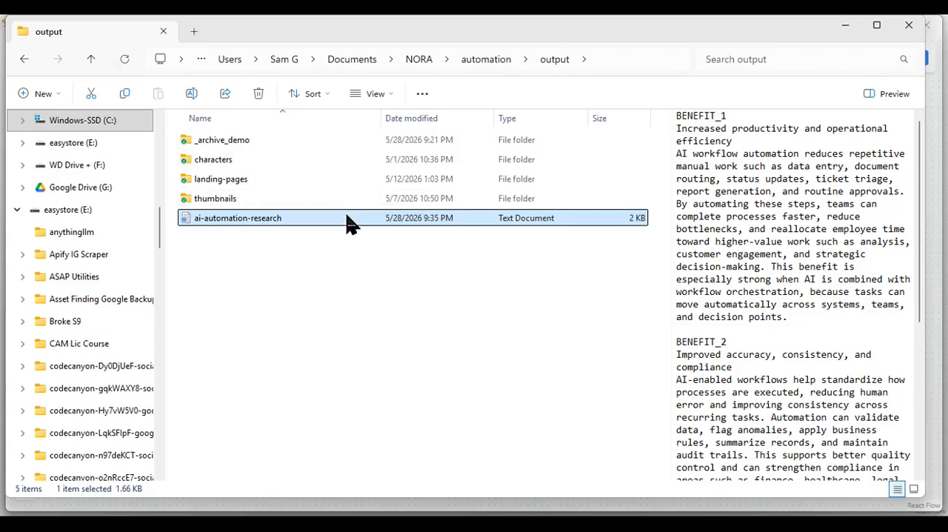
{"action": "left_click", "coordinate": [848, 29]}
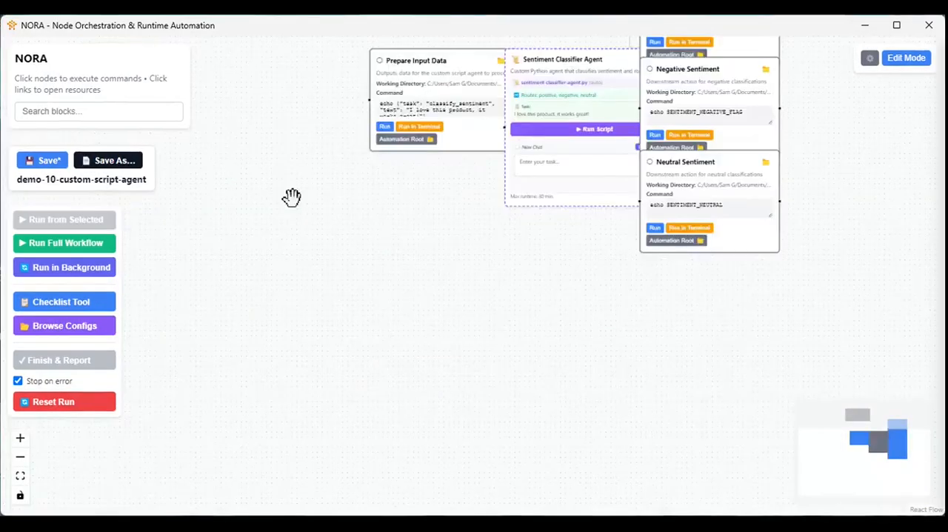
- Move the Positive, Negative and Neutral Sentiment blocks of demo-10-custom-script-agent away from the Sentiment Classifier Agent
{"action": "left_click_drag", "start_coordinate": [292, 197], "coordinate": [116, 515]}
{"action": "left_click_drag", "start_coordinate": [436, 250], "coordinate": [431, 109]}
{"action": "left_click_drag", "start_coordinate": [524, 153], "coordinate": [736, 113]}
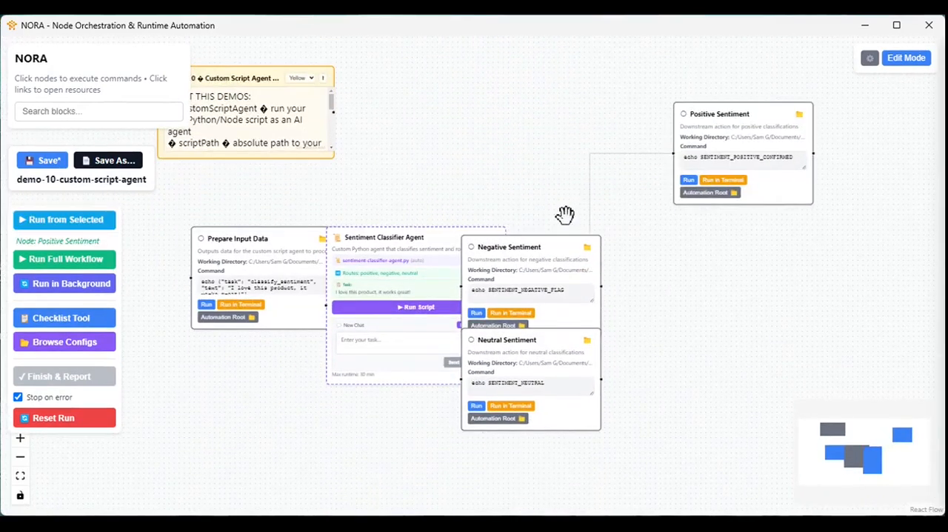
{"action": "left_click_drag", "start_coordinate": [552, 248], "coordinate": [685, 231]}
{"action": "left_click_drag", "start_coordinate": [547, 382], "coordinate": [716, 431]}
- Open the Sentiment Classifier Agent's sentiment-classifier-agent.py script in the code editor and read through its functions, including main
{"action": "left_click", "coordinate": [492, 268]}
{"action": "left_click", "coordinate": [492, 262]}
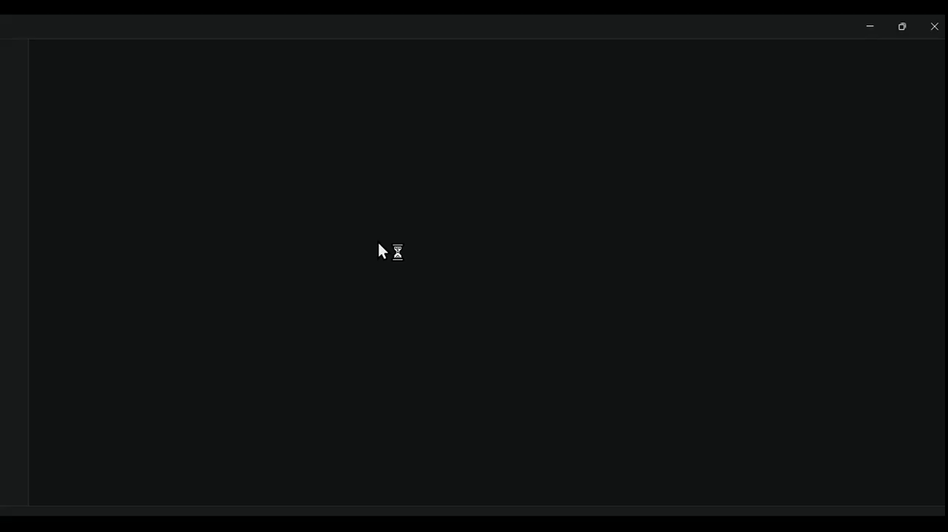
{"action": "scroll", "coordinate": [378, 242], "scroll_direction": "down", "scroll_amount": 12}
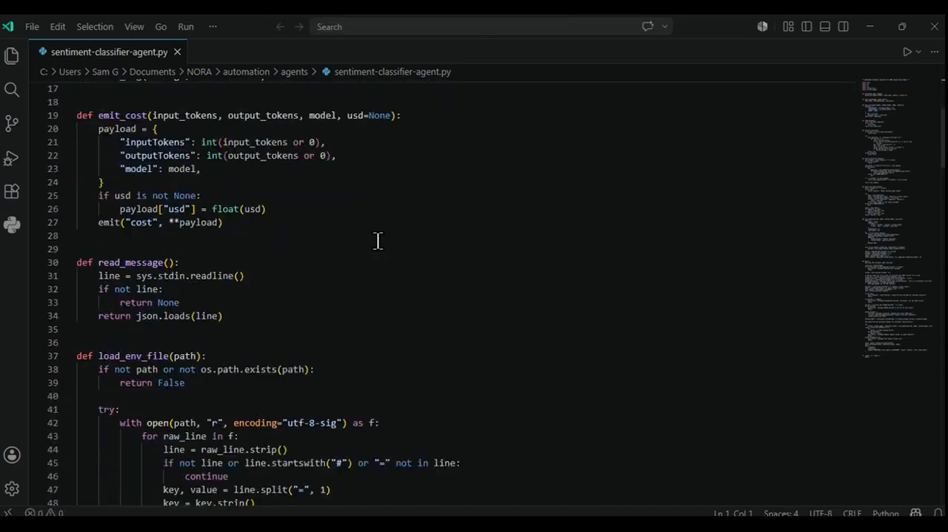
{"action": "scroll", "coordinate": [378, 241], "scroll_direction": "down", "scroll_amount": 20}
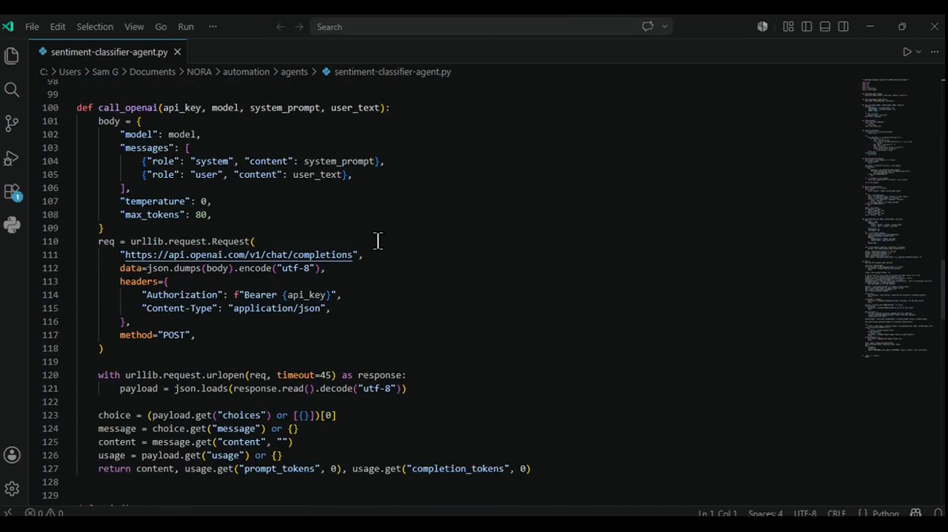
{"action": "scroll", "coordinate": [378, 241], "scroll_direction": "down", "scroll_amount": 9}
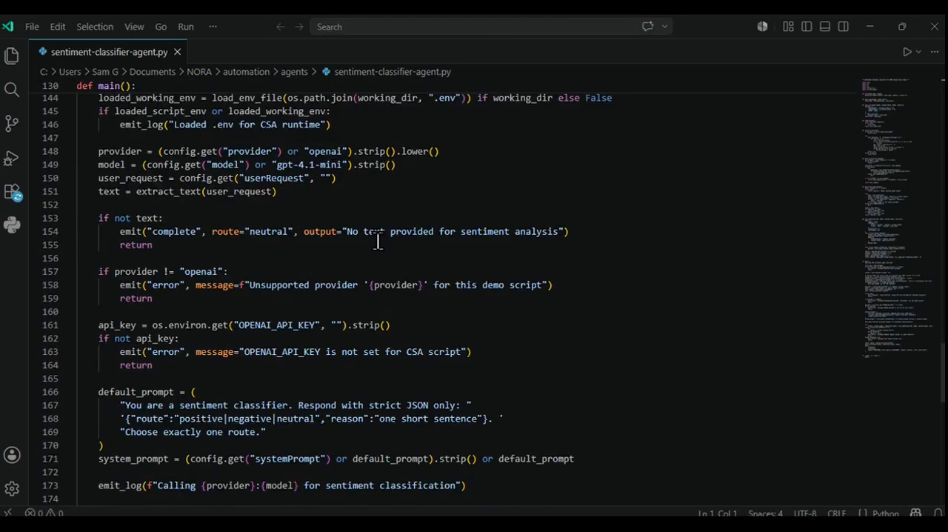
{"action": "scroll", "coordinate": [378, 241], "scroll_direction": "down", "scroll_amount": 10}
{"action": "scroll", "coordinate": [378, 241], "scroll_direction": "up", "scroll_amount": 4}
{"action": "scroll", "coordinate": [378, 241], "scroll_direction": "up", "scroll_amount": 11}
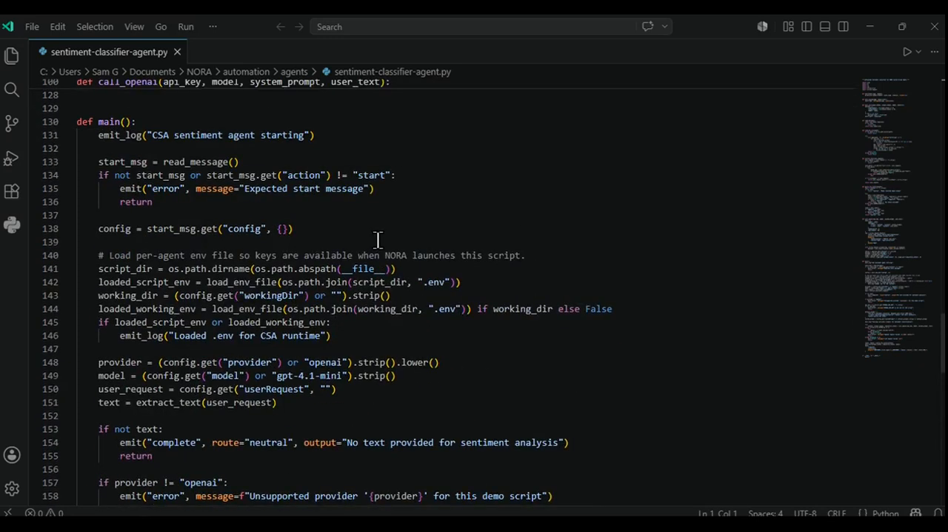
{"action": "scroll", "coordinate": [378, 241], "scroll_direction": "up", "scroll_amount": 1}
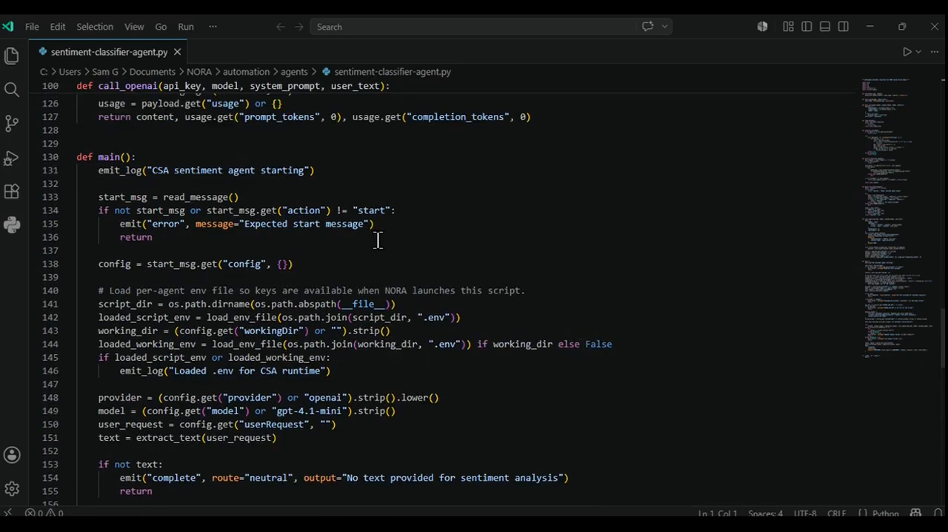
- Highlight the loaded_script_env line that loads the script folder's .env file, and return to the NORA workflow
{"action": "left_click", "coordinate": [325, 317]}
{"action": "triple_click", "coordinate": [324, 317]}
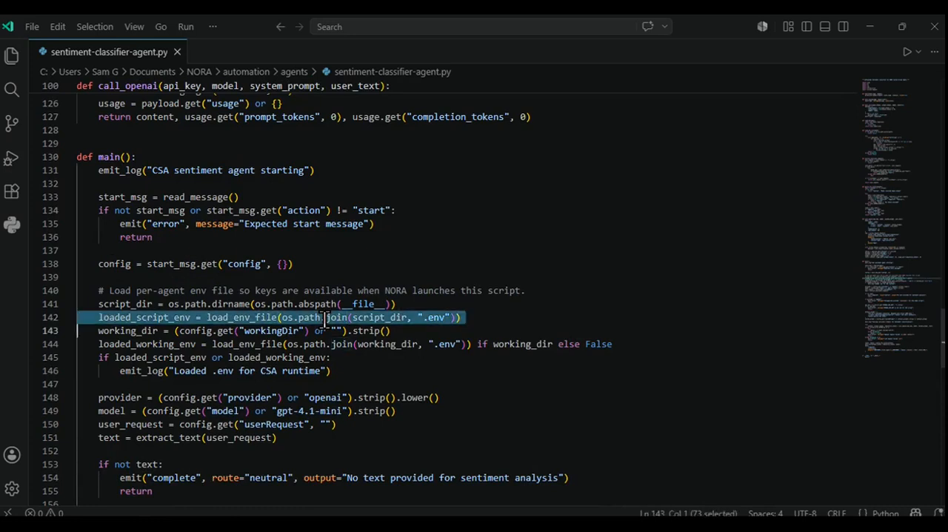
{"action": "scroll", "coordinate": [509, 252], "scroll_direction": "up", "scroll_amount": 20}
{"action": "scroll", "coordinate": [509, 253], "scroll_direction": "up", "scroll_amount": 15}
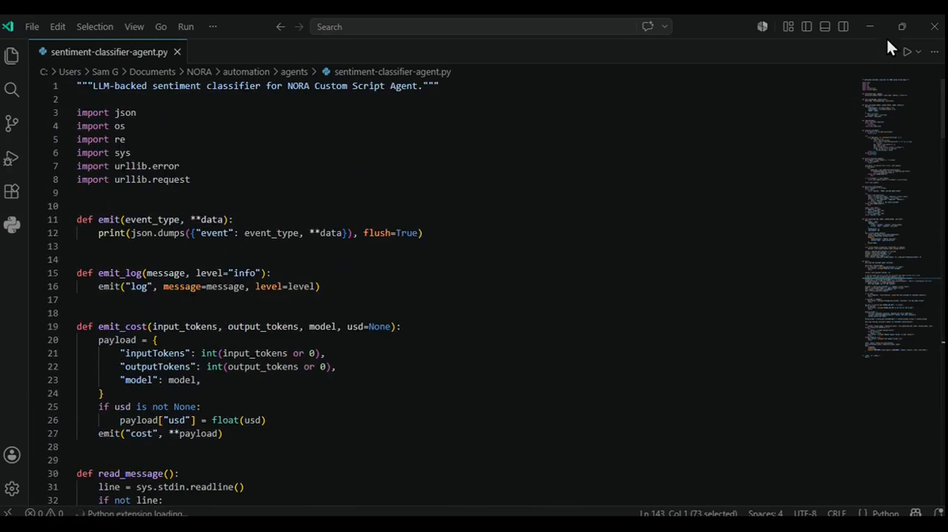
{"action": "left_click", "coordinate": [870, 26]}
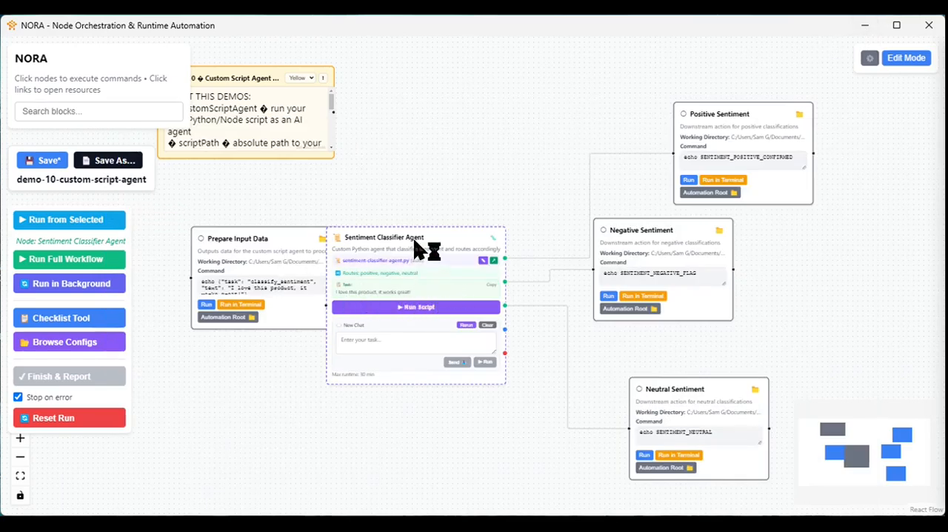
- Spread the Sentiment Classifier Agent, Prepare Input Data and Negative Sentiment blocks so that none of them overlap
{"action": "left_click_drag", "start_coordinate": [421, 250], "coordinate": [469, 249]}
{"action": "left_click_drag", "start_coordinate": [292, 251], "coordinate": [266, 257]}
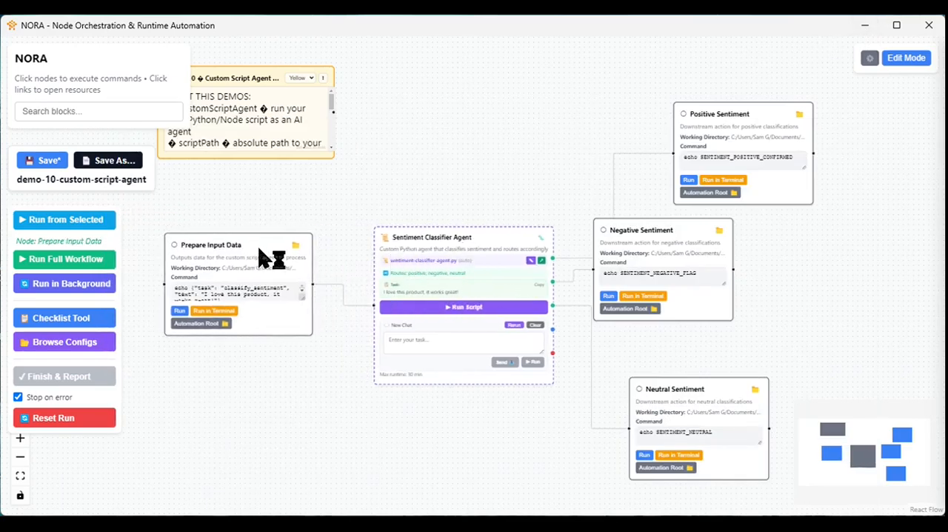
{"action": "left_click_drag", "start_coordinate": [626, 245], "coordinate": [720, 263]}
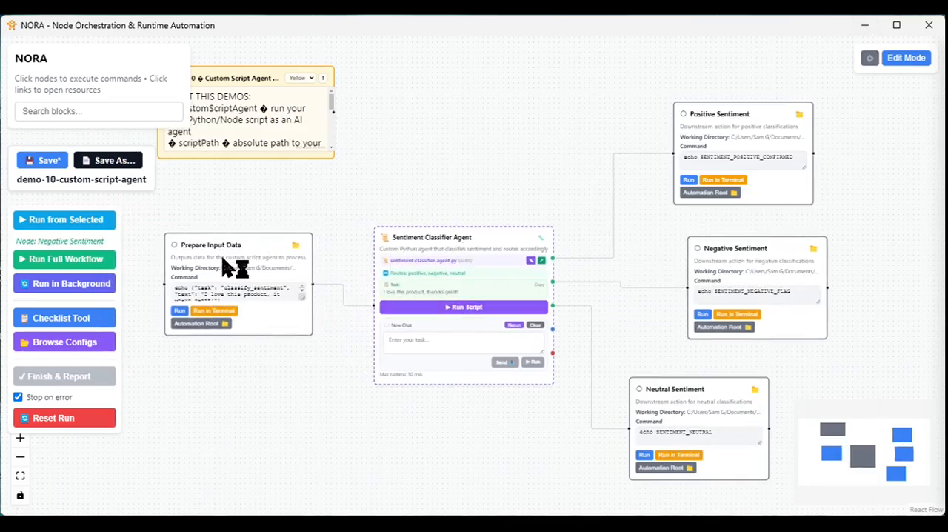
- Clear the Sentiment Classifier Agent's User Request text, save the block and leave edit mode
{"action": "double_click", "coordinate": [434, 303]}
{"action": "scroll", "coordinate": [341, 349], "scroll_direction": "down", "scroll_amount": 3}
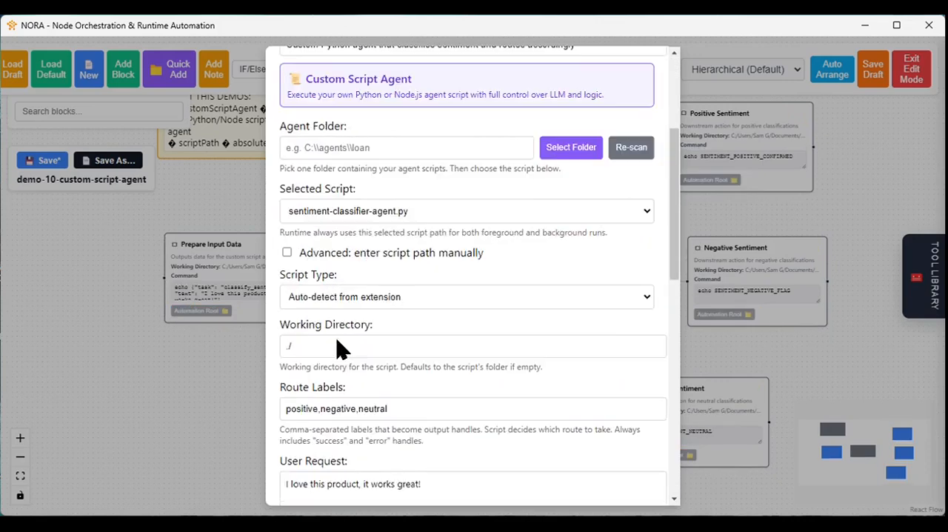
{"action": "scroll", "coordinate": [334, 338], "scroll_direction": "down", "scroll_amount": 3}
{"action": "triple_click", "coordinate": [346, 276]}
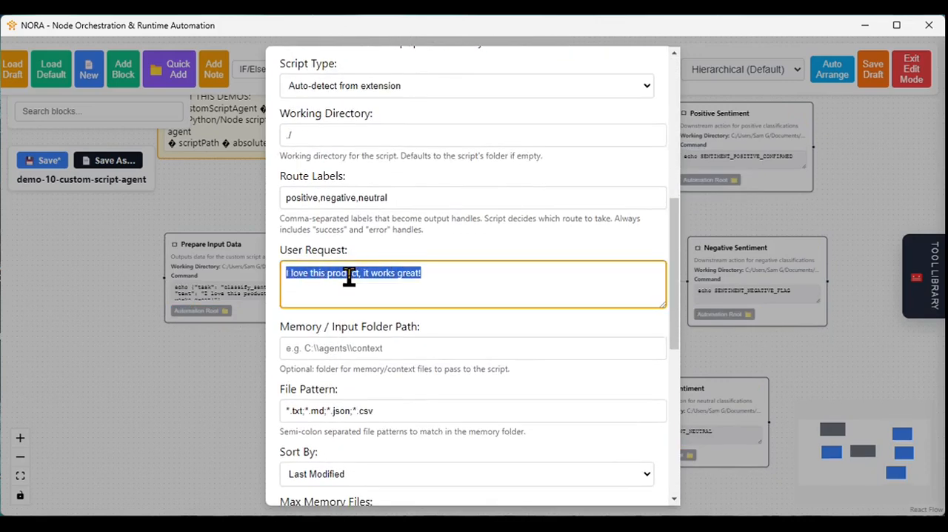
{"action": "left_click", "coordinate": [376, 277]}
{"action": "triple_click", "coordinate": [374, 274]}
{"action": "key", "text": "BackSpace"}
{"action": "scroll", "coordinate": [523, 335], "scroll_direction": "down", "scroll_amount": 6}
{"action": "left_click", "coordinate": [634, 482]}
{"action": "left_click", "coordinate": [910, 70]}
- Run the workflow from Prepare Input Data and follow the Sentiment Classifier Agent's execution log and chosen route
{"action": "left_click", "coordinate": [224, 266]}
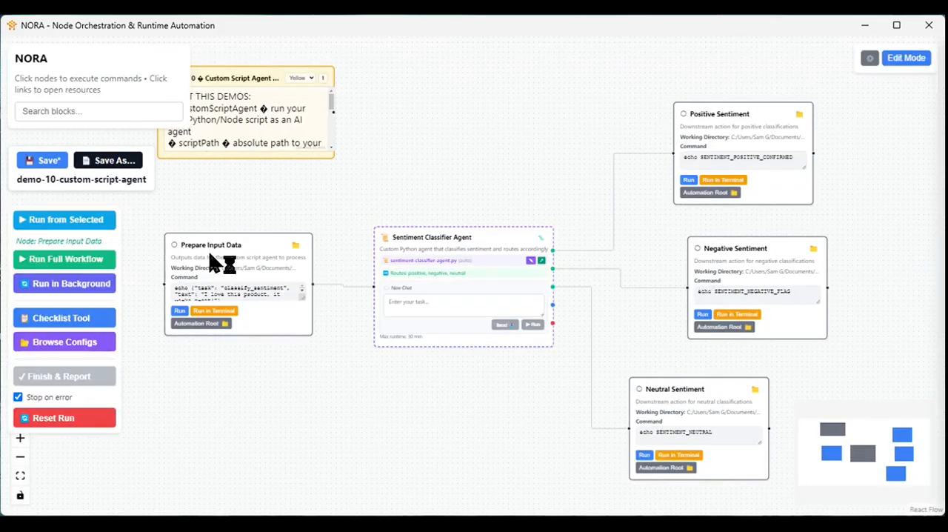
{"action": "left_click", "coordinate": [50, 220]}
{"action": "scroll", "coordinate": [430, 474], "scroll_direction": "up", "scroll_amount": 5}
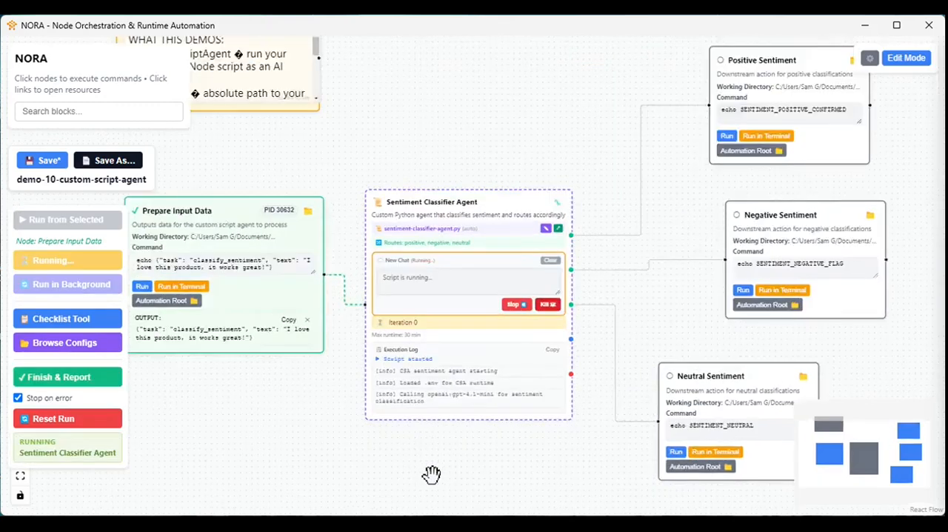
{"action": "left_click_drag", "start_coordinate": [466, 337], "coordinate": [540, 330]}
{"action": "scroll", "coordinate": [543, 428], "scroll_direction": "down", "scroll_amount": 3}
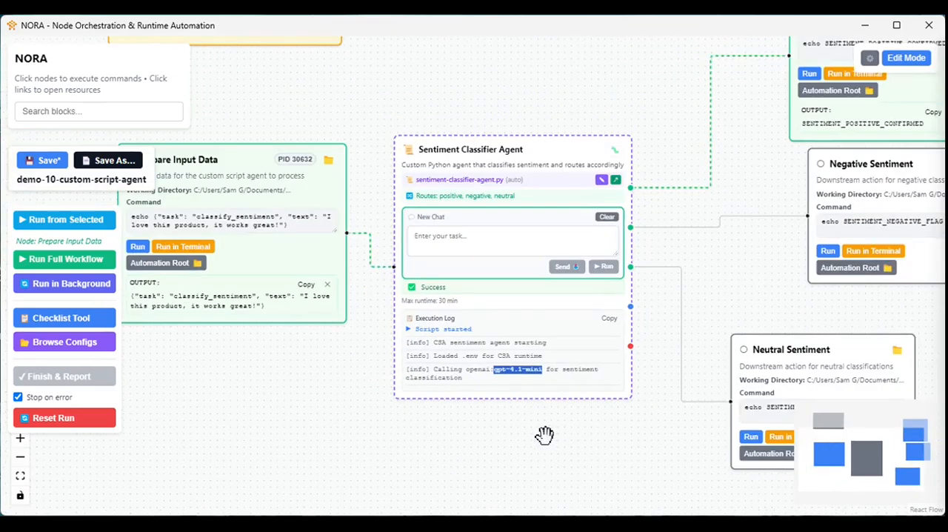
{"action": "left_click_drag", "start_coordinate": [731, 287], "coordinate": [677, 274]}
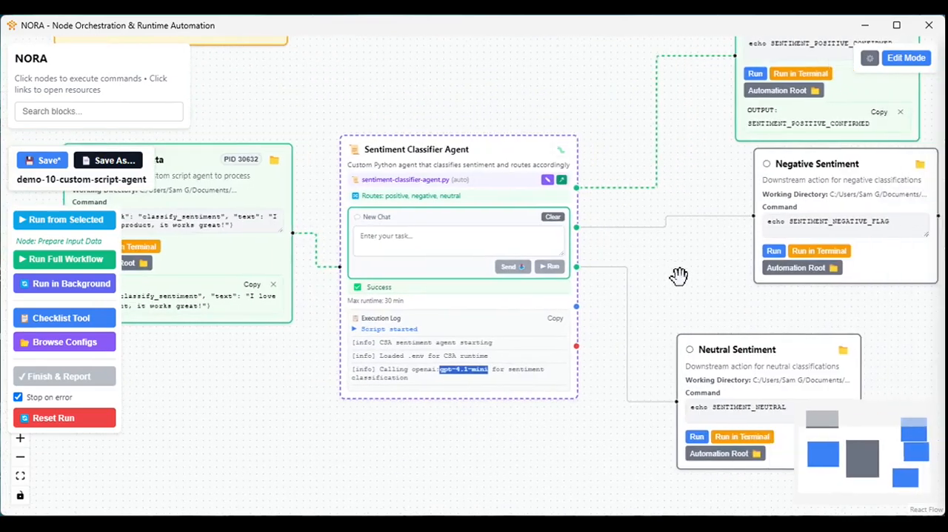
{"action": "scroll", "coordinate": [646, 275], "scroll_direction": "down", "scroll_amount": 1}
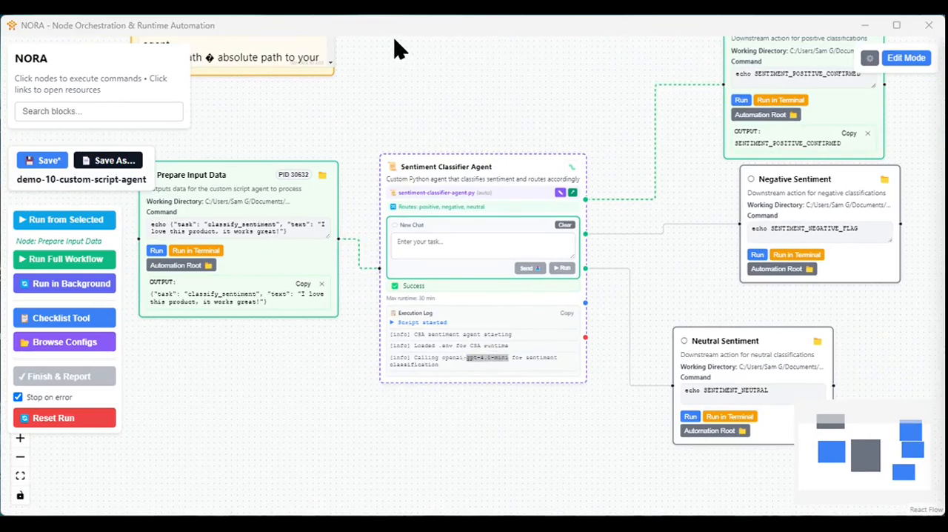
- Reset the run and enlarge the command box of the Prepare Input Data block
{"action": "left_click", "coordinate": [56, 424]}
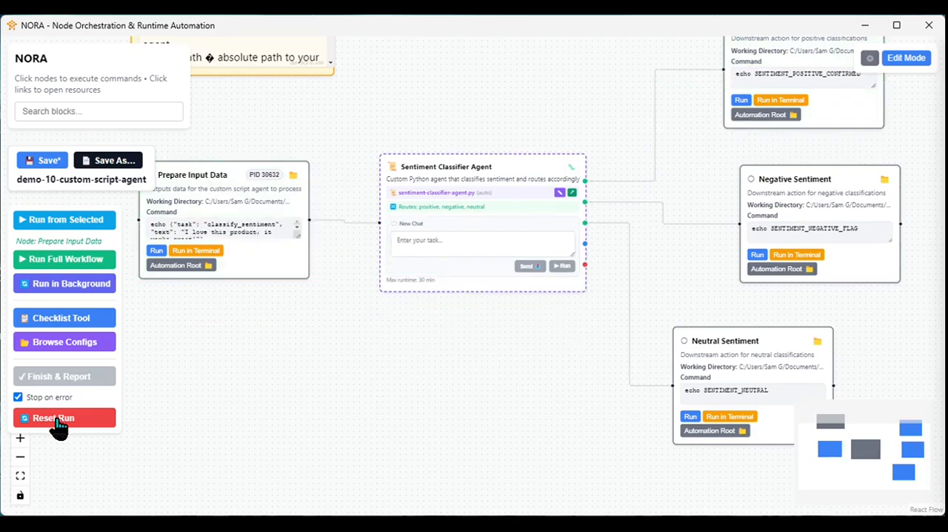
{"action": "left_click_drag", "start_coordinate": [204, 326], "coordinate": [239, 383]}
{"action": "left_click_drag", "start_coordinate": [332, 293], "coordinate": [332, 322]}
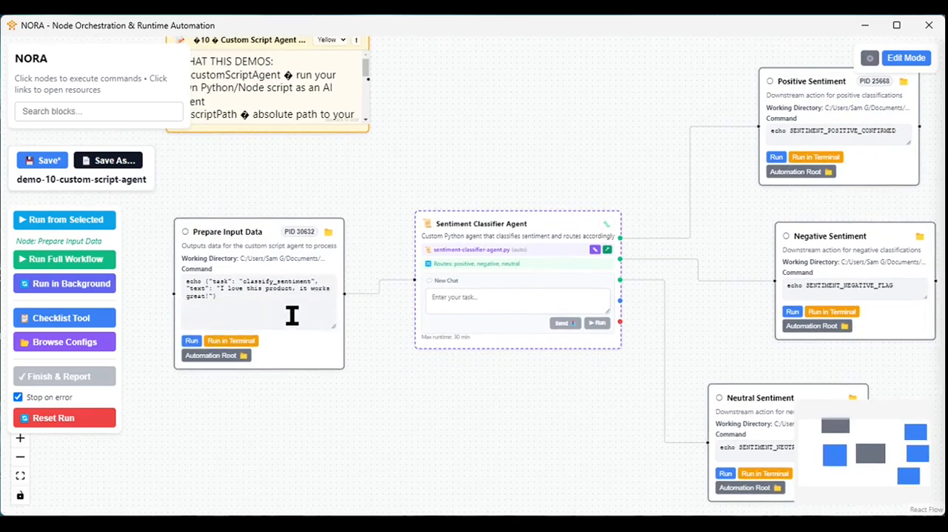
{"action": "scroll", "coordinate": [269, 309], "scroll_direction": "up", "scroll_amount": 4}
{"action": "left_click_drag", "start_coordinate": [386, 446], "coordinate": [470, 443]}
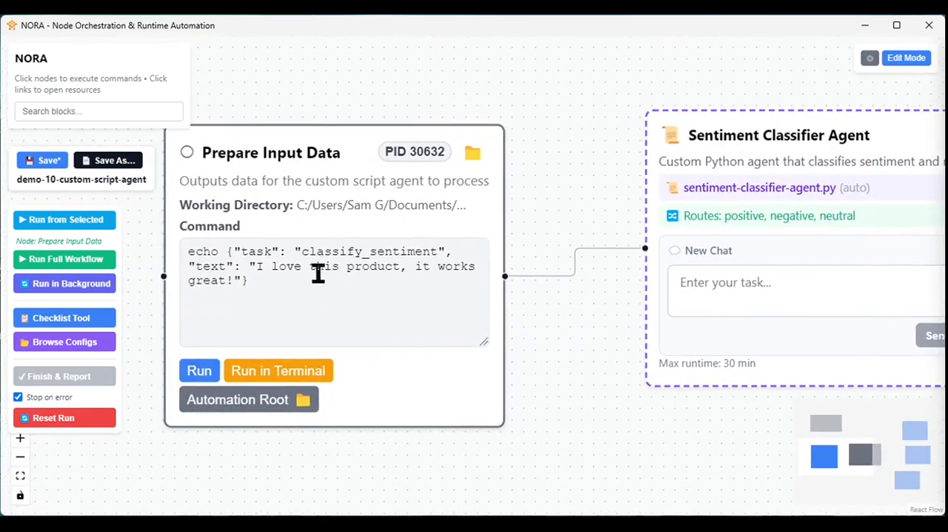
- Change the Prepare Input Data command's text value to "I am not too sure about this new this product, it works ok."
{"action": "double_click", "coordinate": [272, 267]}
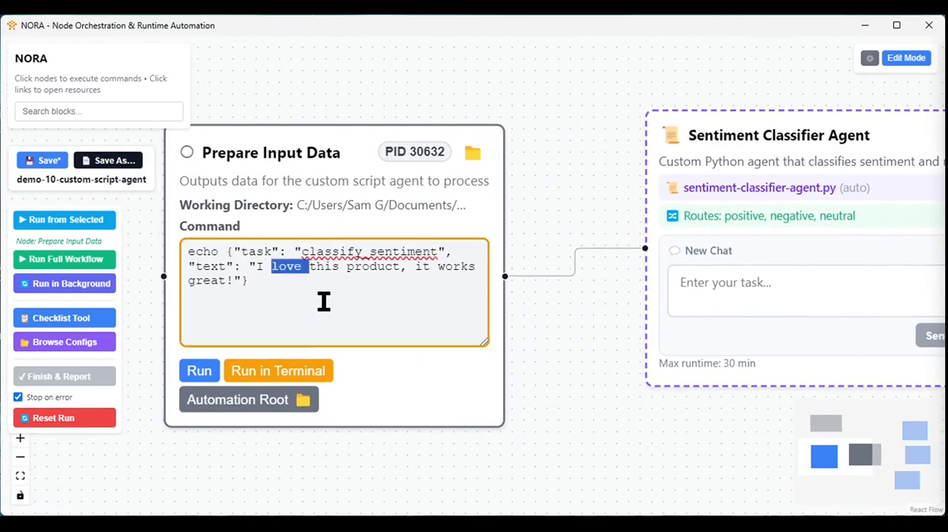
{"action": "key", "text": "BackSpace"}
{"action": "type", "text": "amm"}
{"action": "key", "text": "BackSpace"}
{"action": "key", "text": "BackSpace"}
{"action": "type", "text": "not too surue"}
{"action": "key", "text": "BackSpace"}
{"action": "key", "text": "BackSpace"}
{"action": "key", "text": "BackSpace"}
{"action": "type", "text": "e"}
{"action": "type", "text": " about this "}
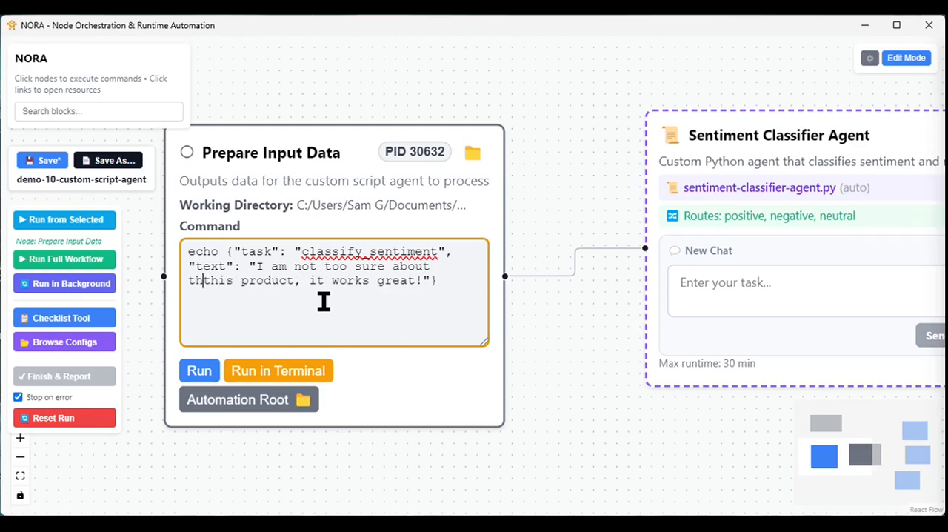
{"action": "type", "text": "new"}
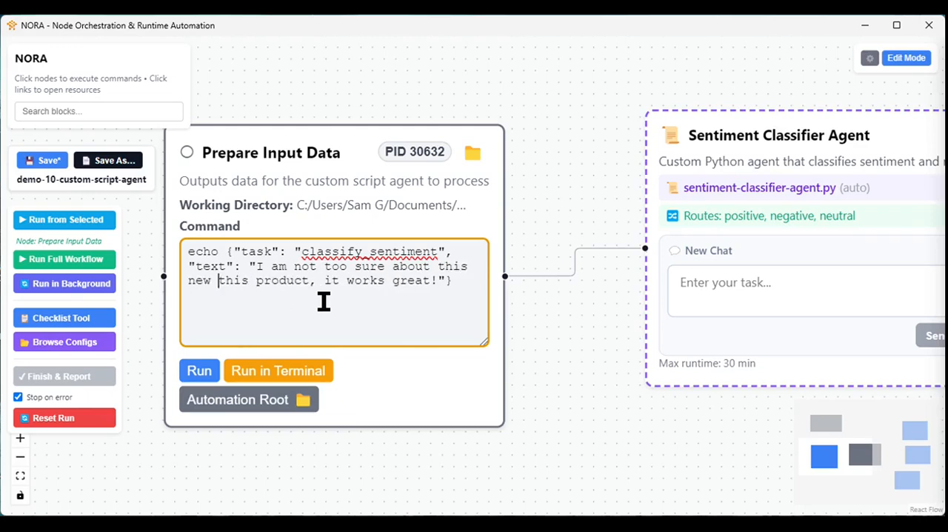
{"action": "double_click", "coordinate": [422, 284]}
{"action": "type", "text": "o"}
- Rerun the workflow from Prepare Input Data with the edited text and check the route and execution log
{"action": "scroll", "coordinate": [557, 369], "scroll_direction": "down", "scroll_amount": 2}
{"action": "left_click_drag", "start_coordinate": [556, 368], "coordinate": [447, 343]}
{"action": "scroll", "coordinate": [457, 345], "scroll_direction": "down", "scroll_amount": 3}
{"action": "left_click_drag", "start_coordinate": [480, 381], "coordinate": [398, 405]}
{"action": "scroll", "coordinate": [432, 381], "scroll_direction": "down", "scroll_amount": 2}
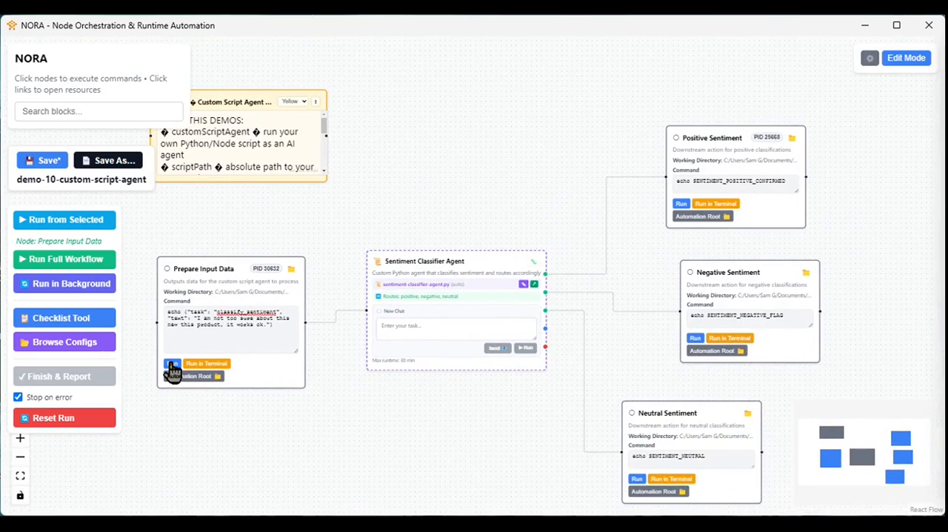
{"action": "left_click", "coordinate": [82, 220]}
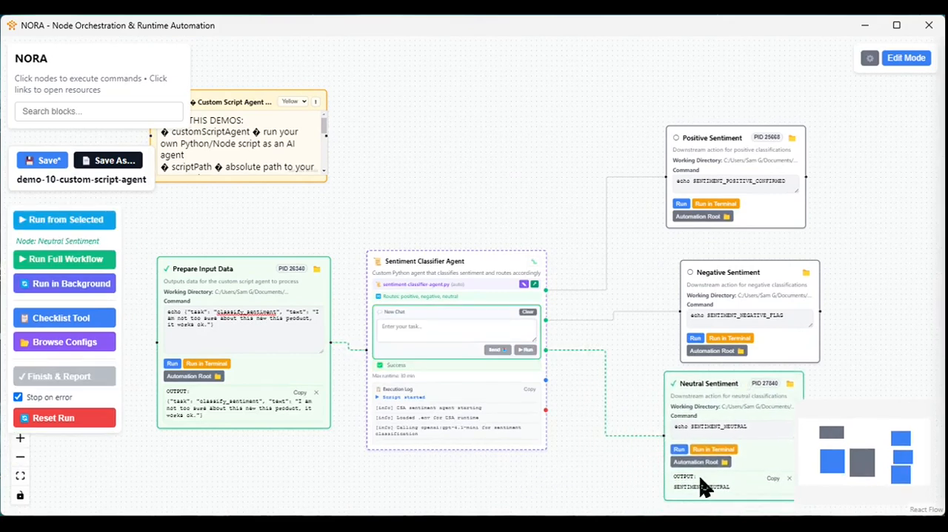
{"action": "scroll", "coordinate": [519, 445], "scroll_direction": "up", "scroll_amount": 5}
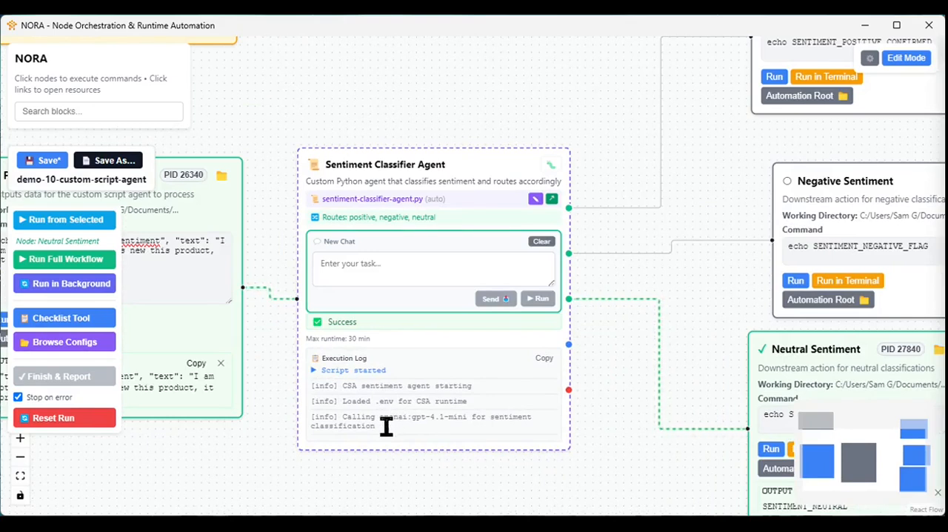
{"action": "scroll", "coordinate": [385, 424], "scroll_direction": "down", "scroll_amount": 4}
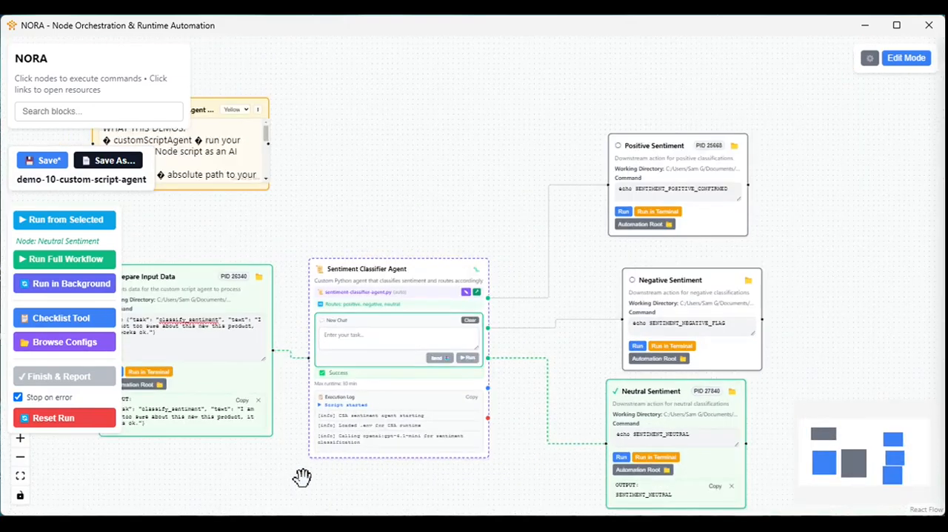
{"action": "left_click_drag", "start_coordinate": [288, 481], "coordinate": [334, 409]}
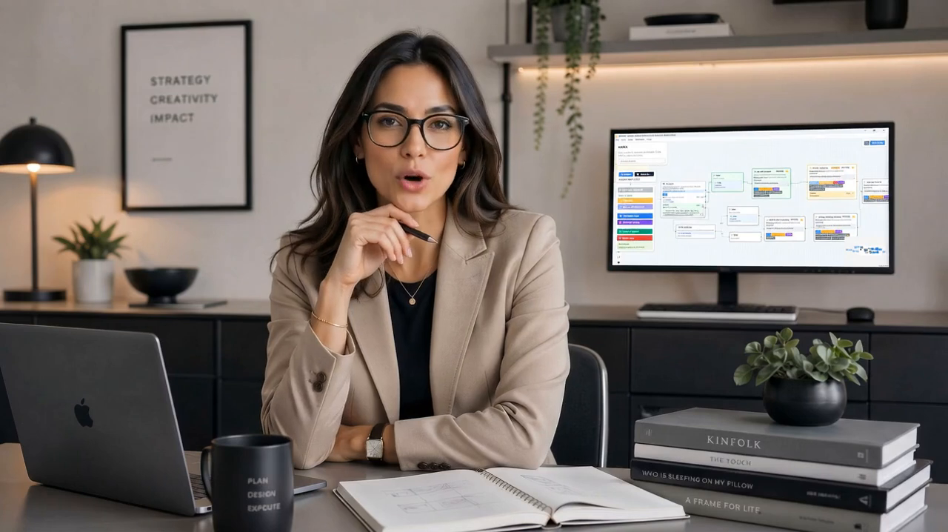